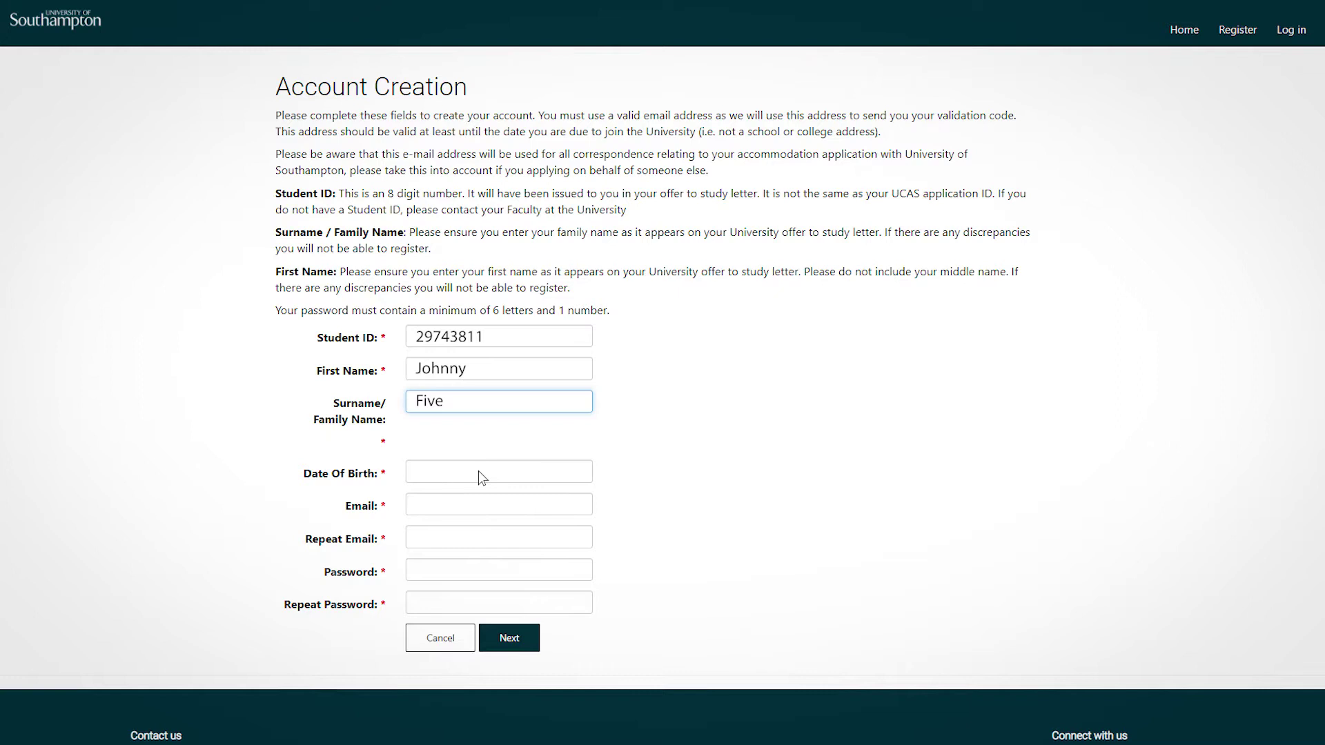
Pick the date of birth from the calendar and enter the email address in both email fields
click(481, 474)
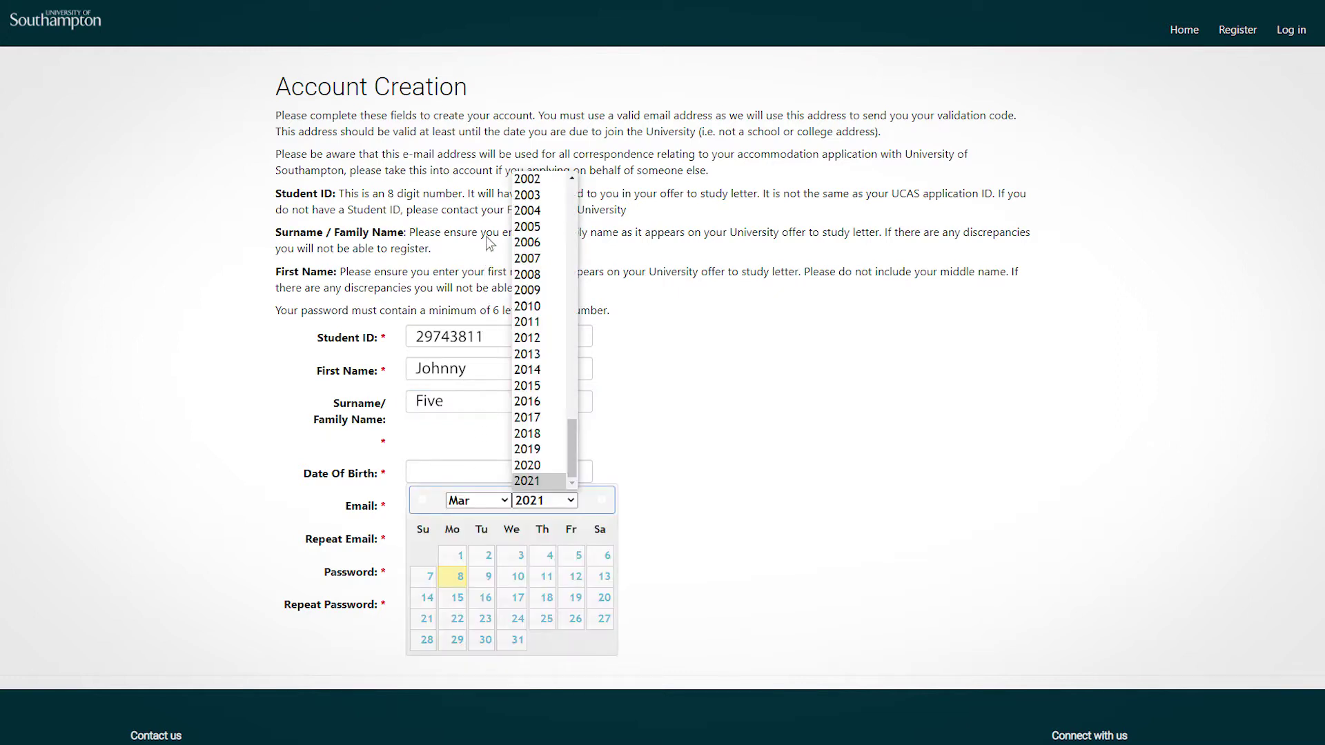
click(530, 195)
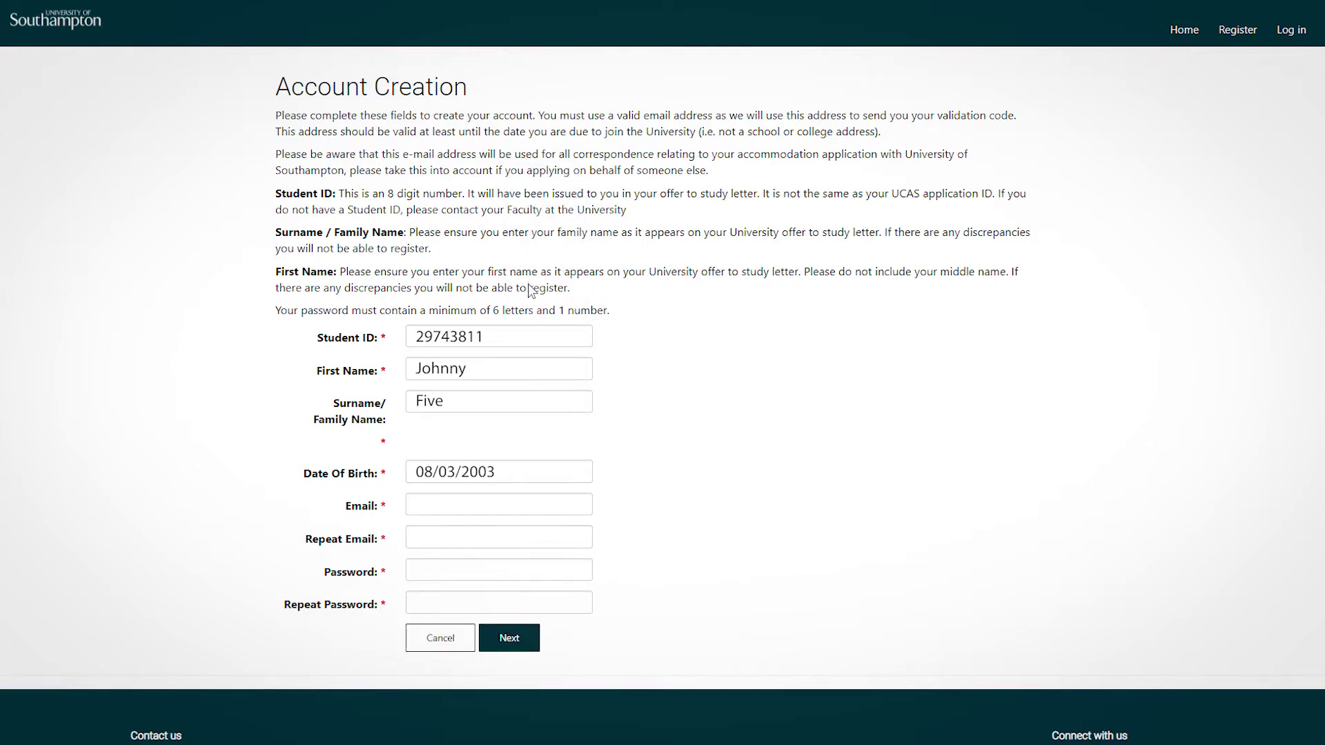
click(529, 504)
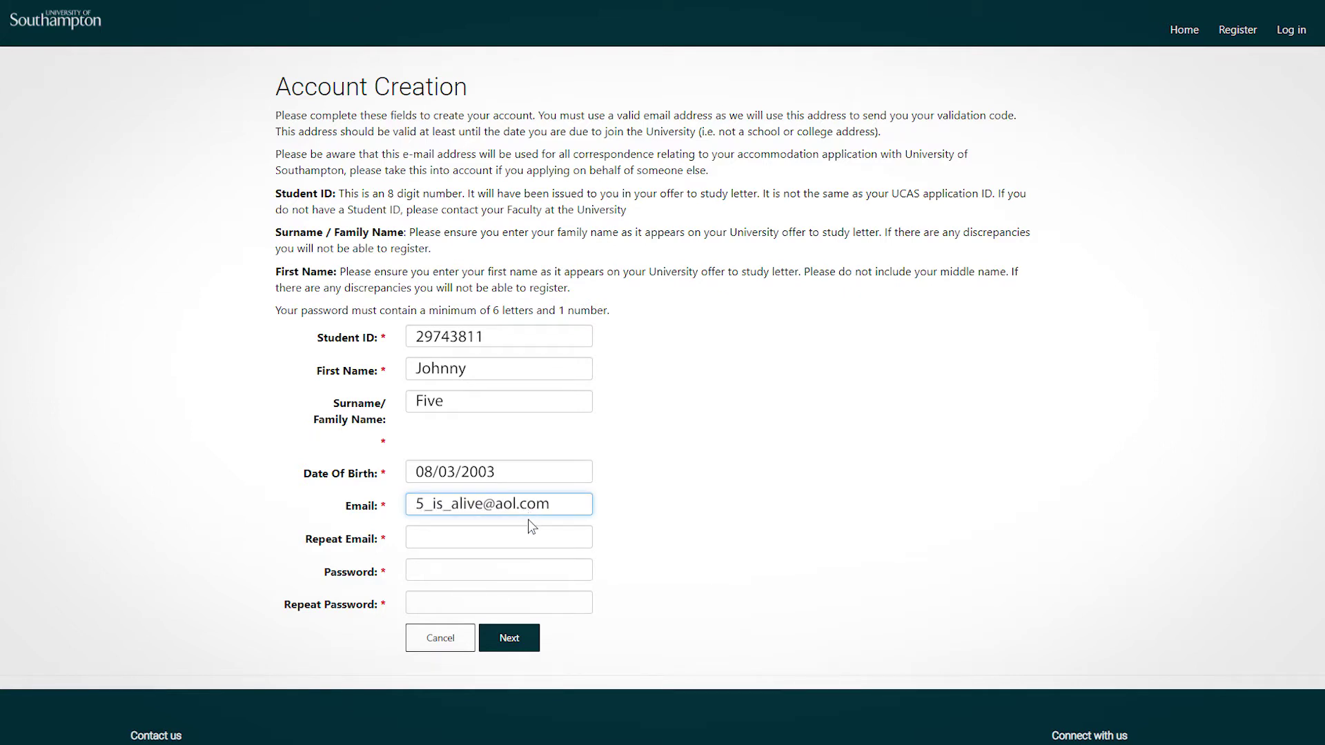
click(528, 536)
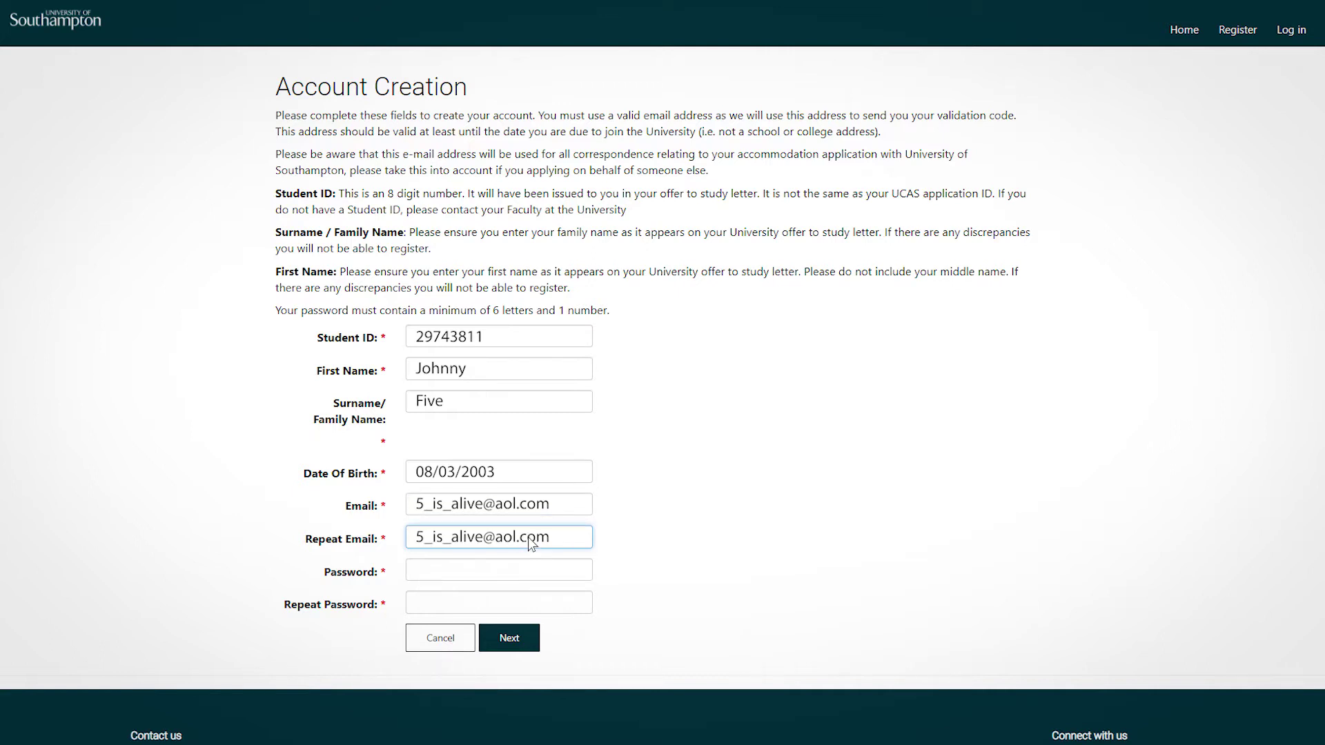
Enter the account password twice and submit the Account Creation form
click(549, 570)
text(**********)
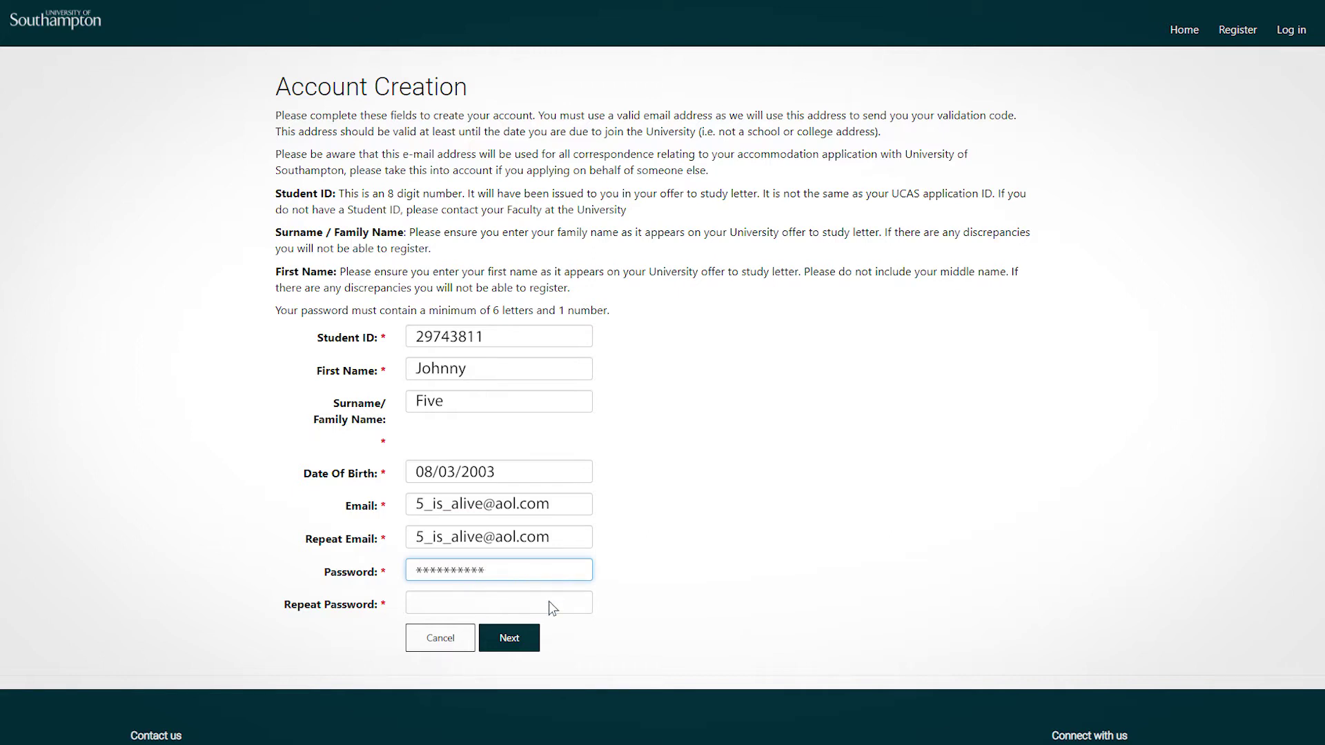
click(549, 602)
text(**********)
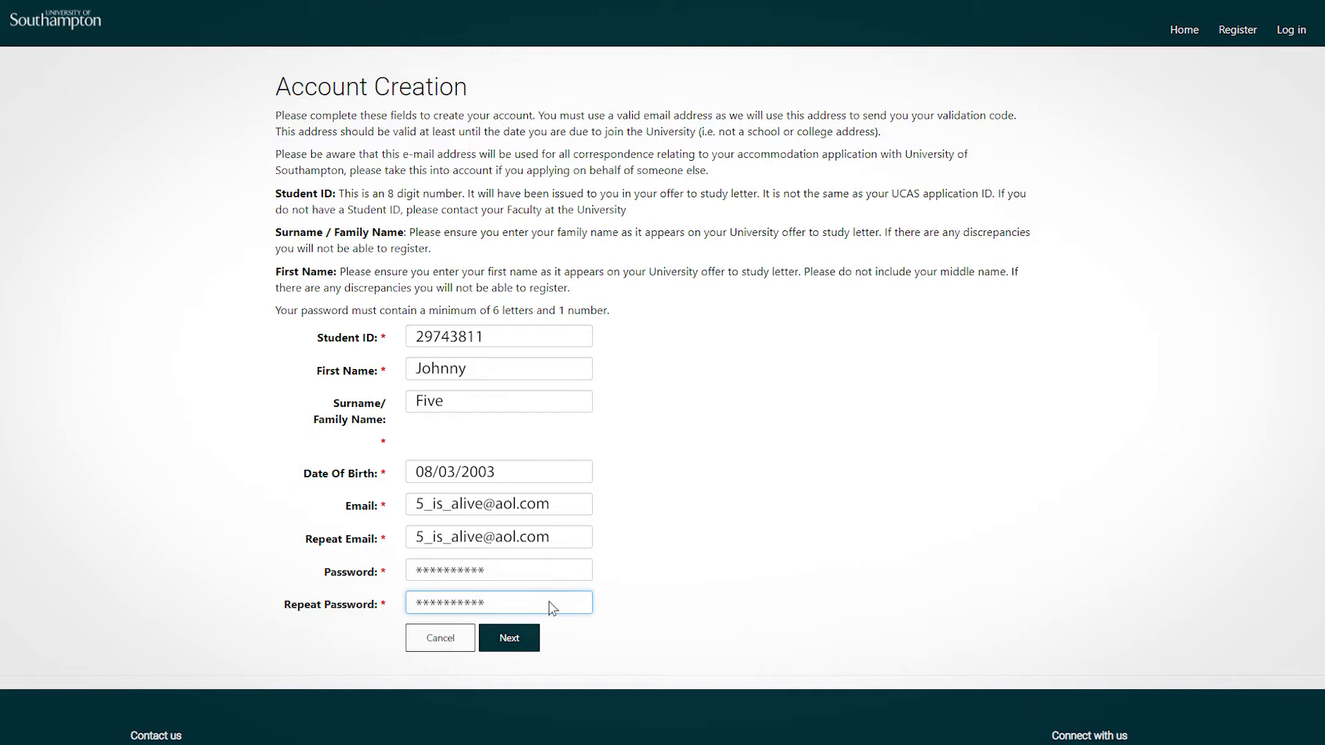
click(527, 636)
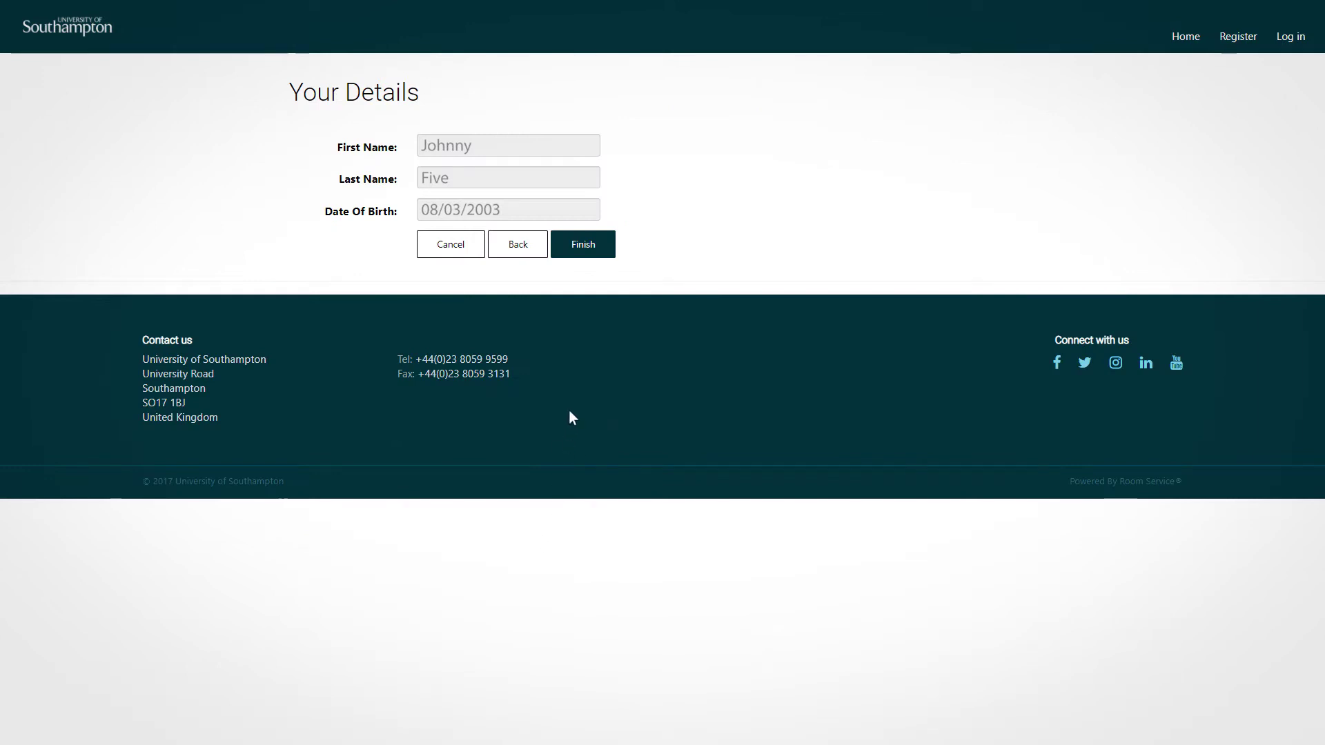
Confirm the details on the Your Details page with Finish to complete registration
click(599, 247)
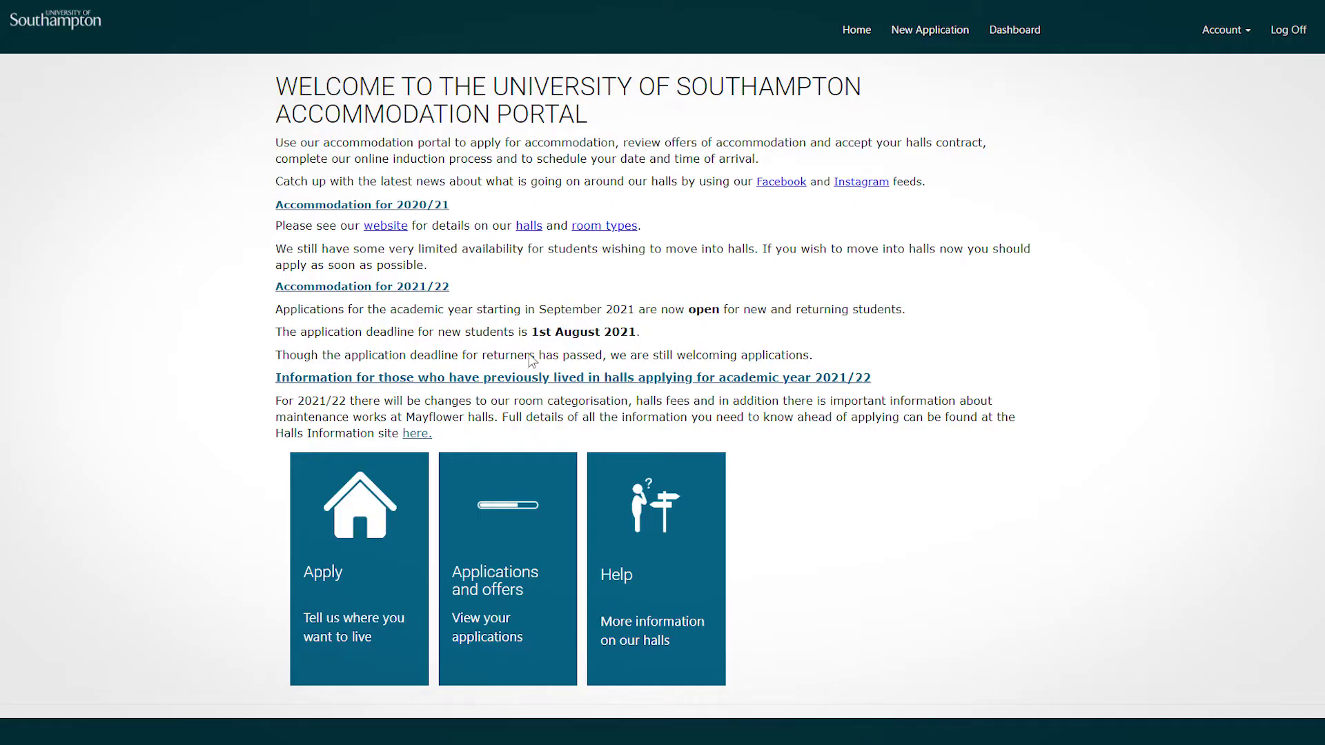
Start a New Application for 2021-2022 as a New Undergraduate on the Southampton pathway
click(369, 594)
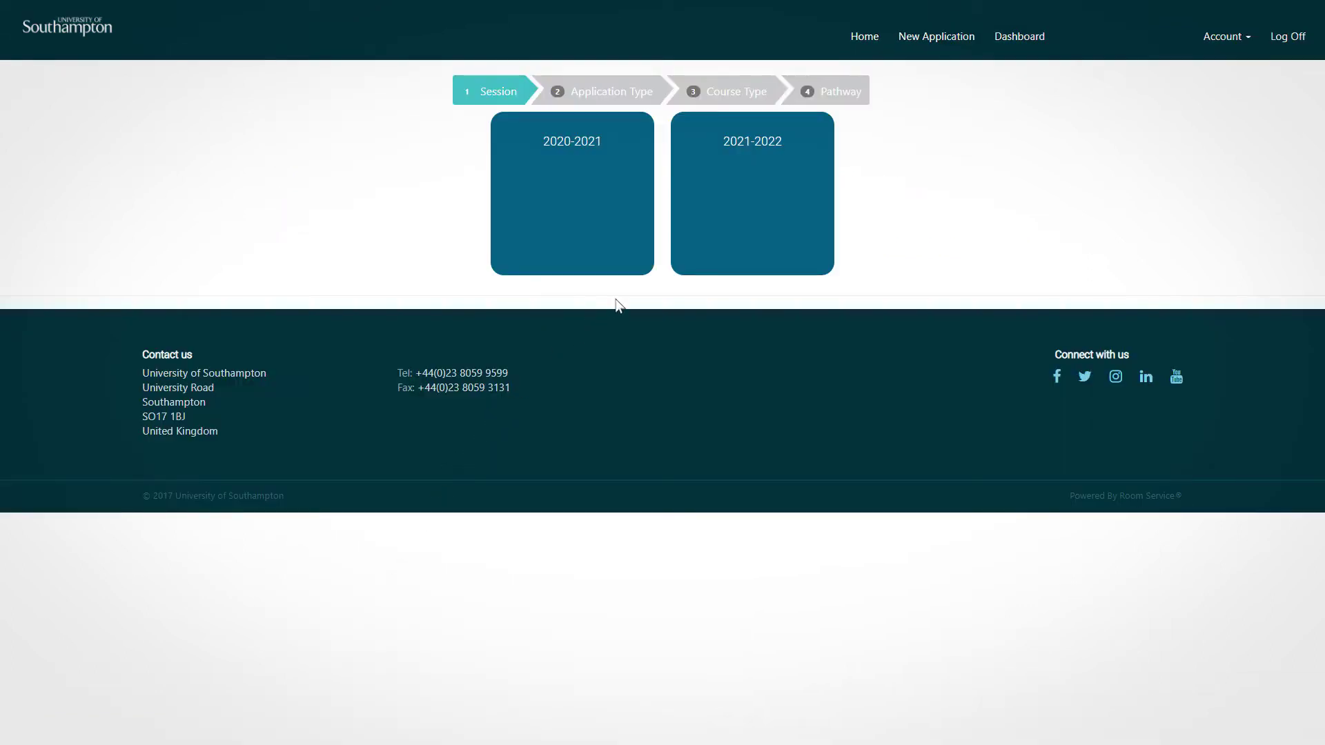
click(743, 218)
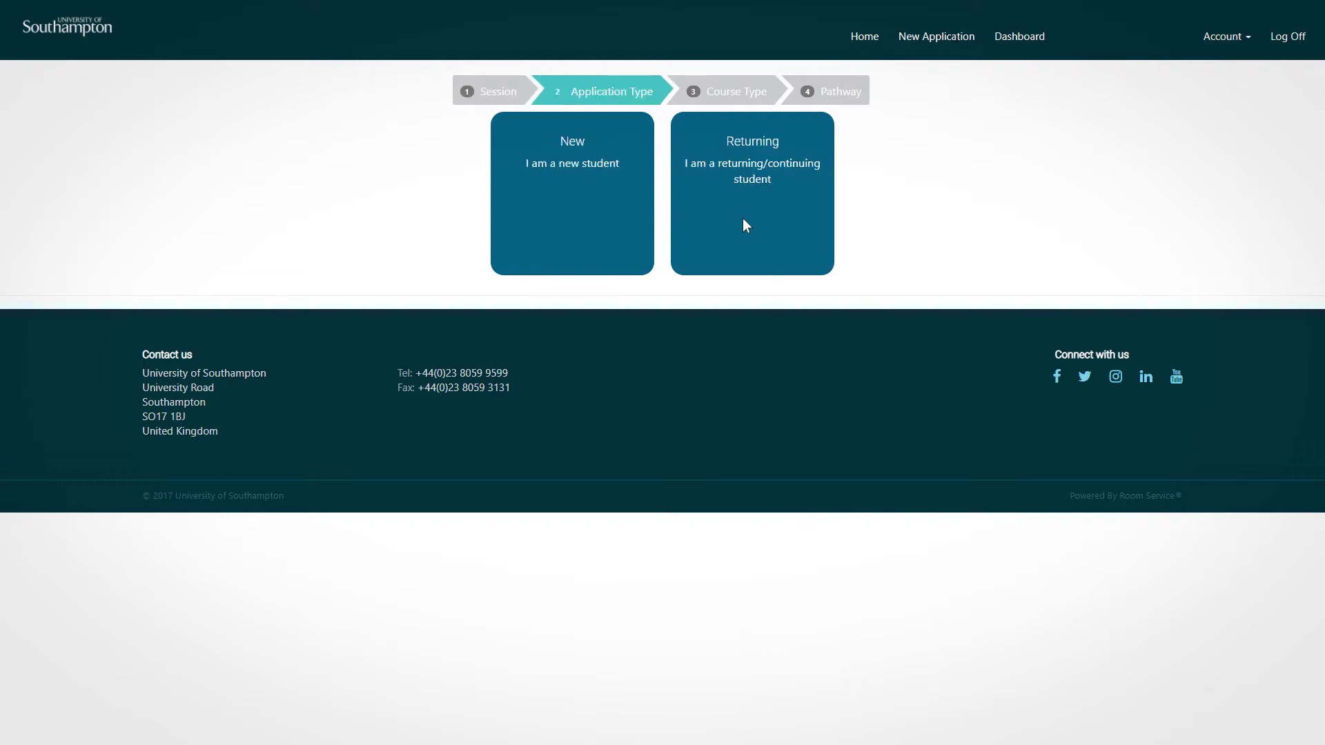
click(565, 192)
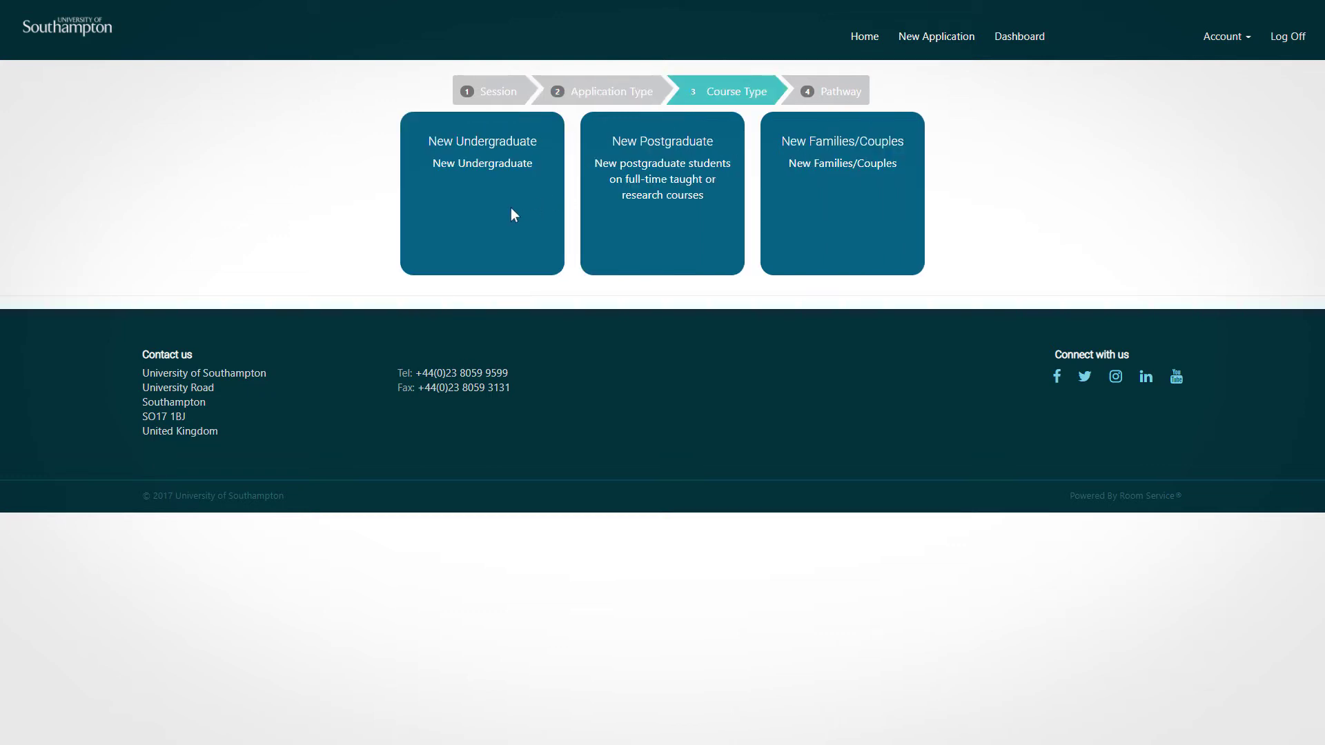
click(477, 218)
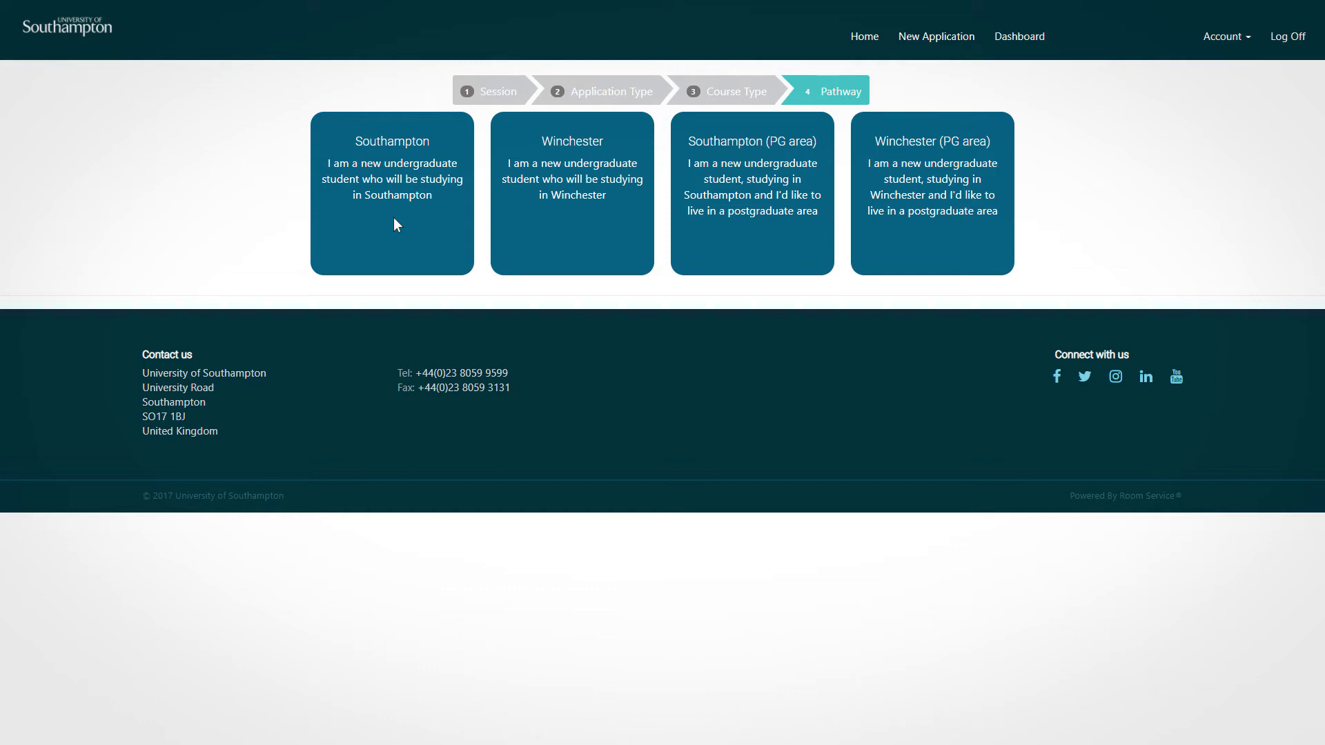
click(395, 222)
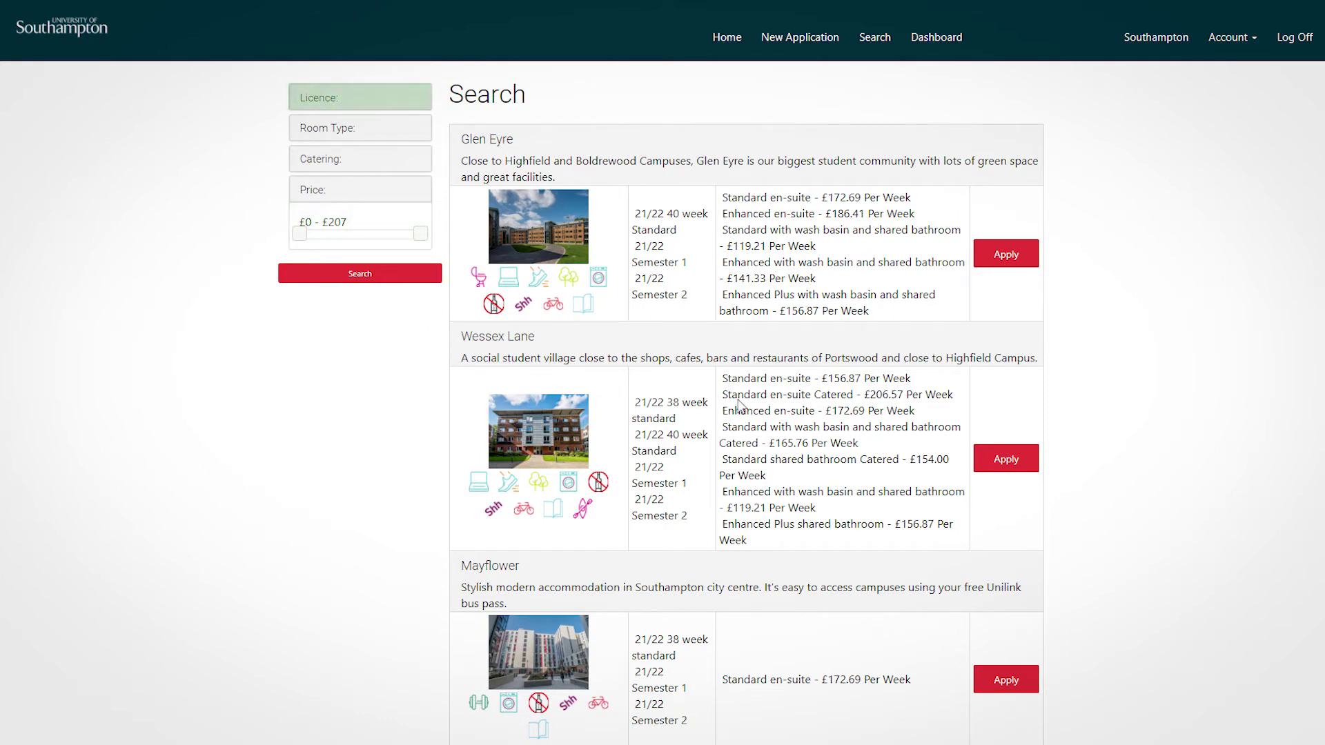
Add Wessex Lane's Enhanced Plus shared bathroom room (£156.87 per week) as the first preference
click(996, 458)
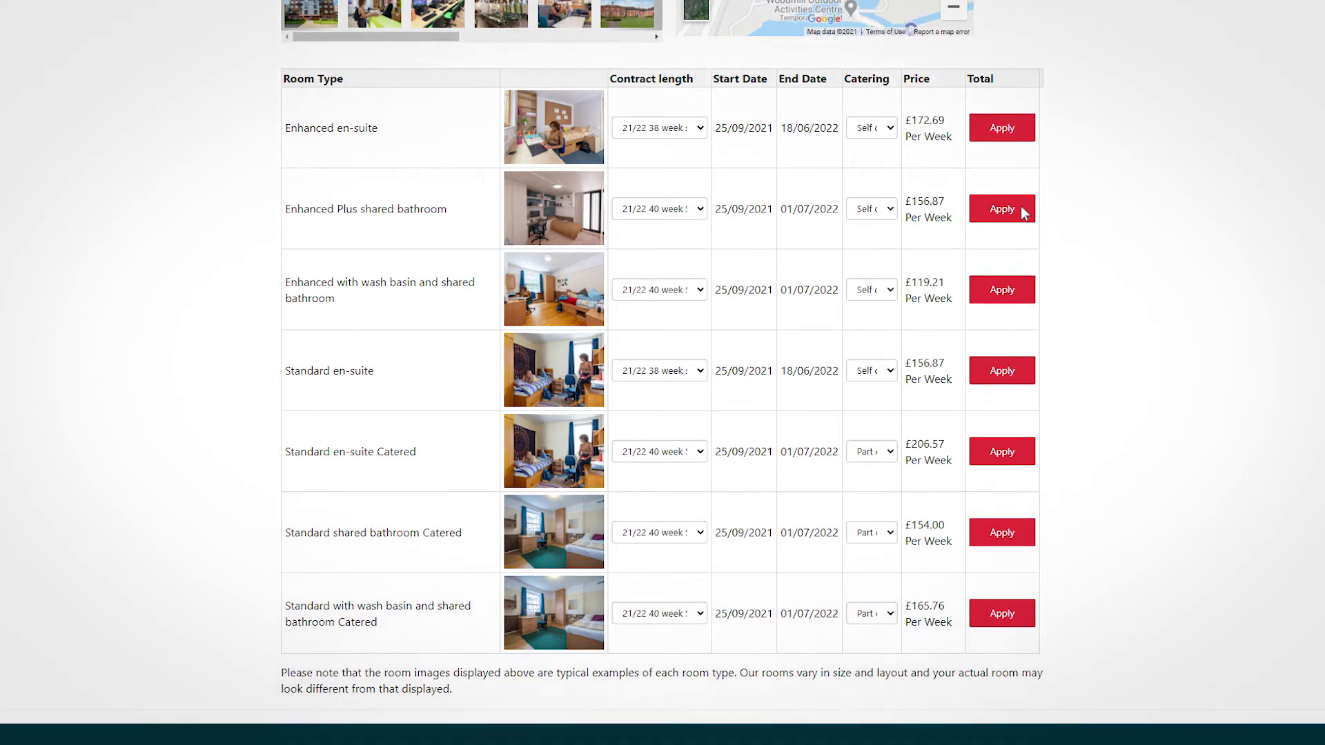
click(1021, 201)
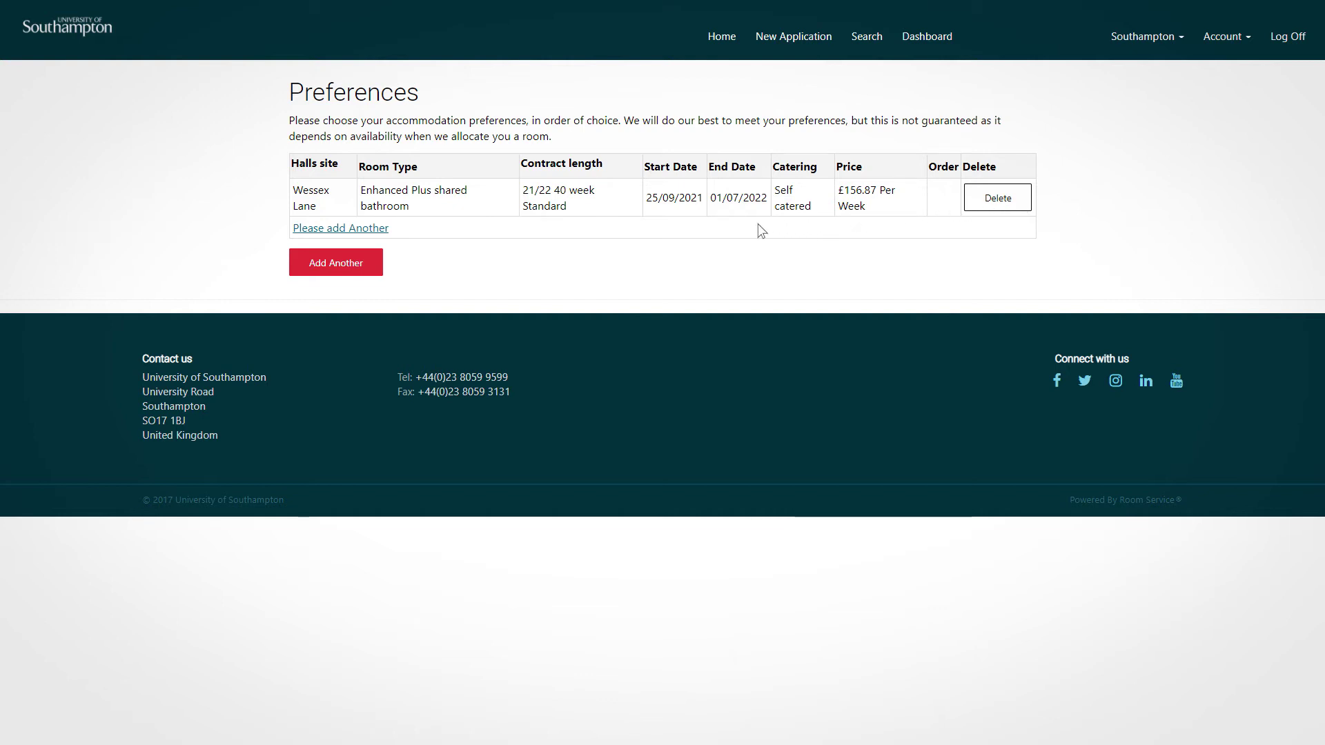
Add Mayflower's Standard en-suite room as the second preference
click(369, 263)
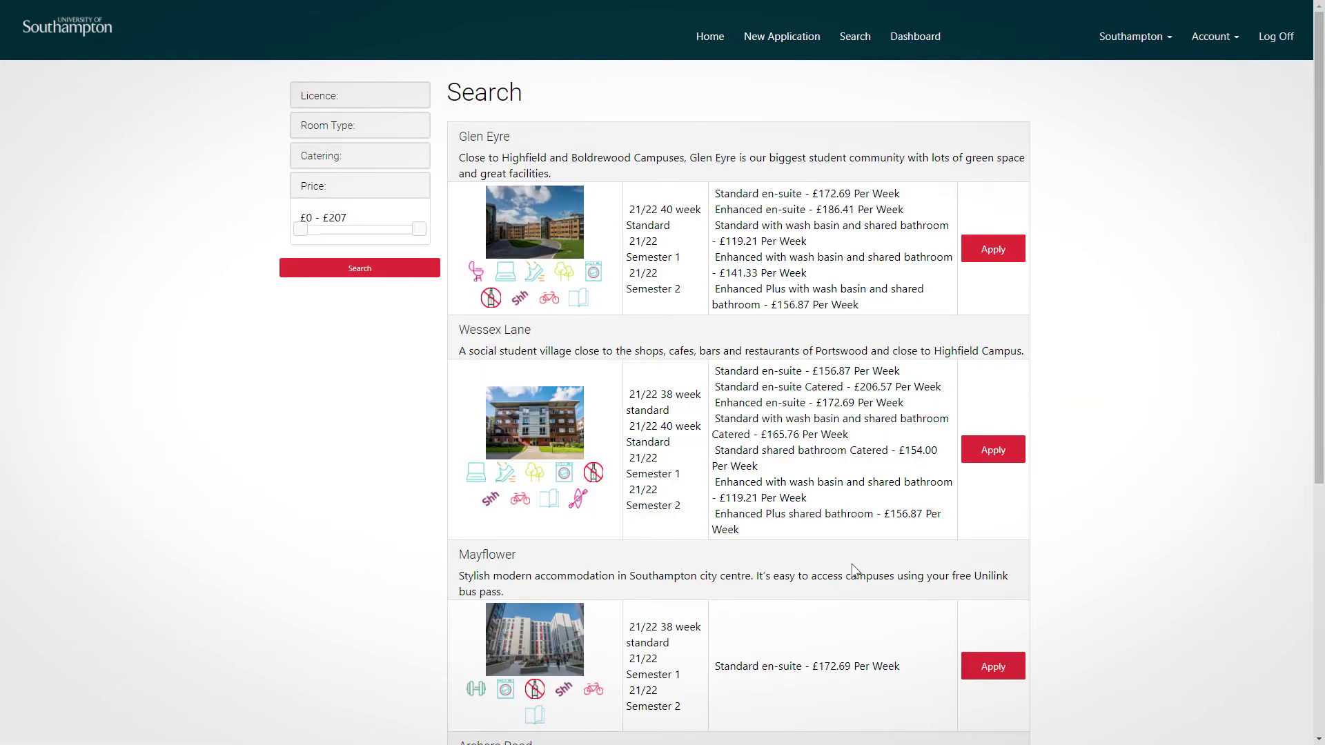
click(1013, 667)
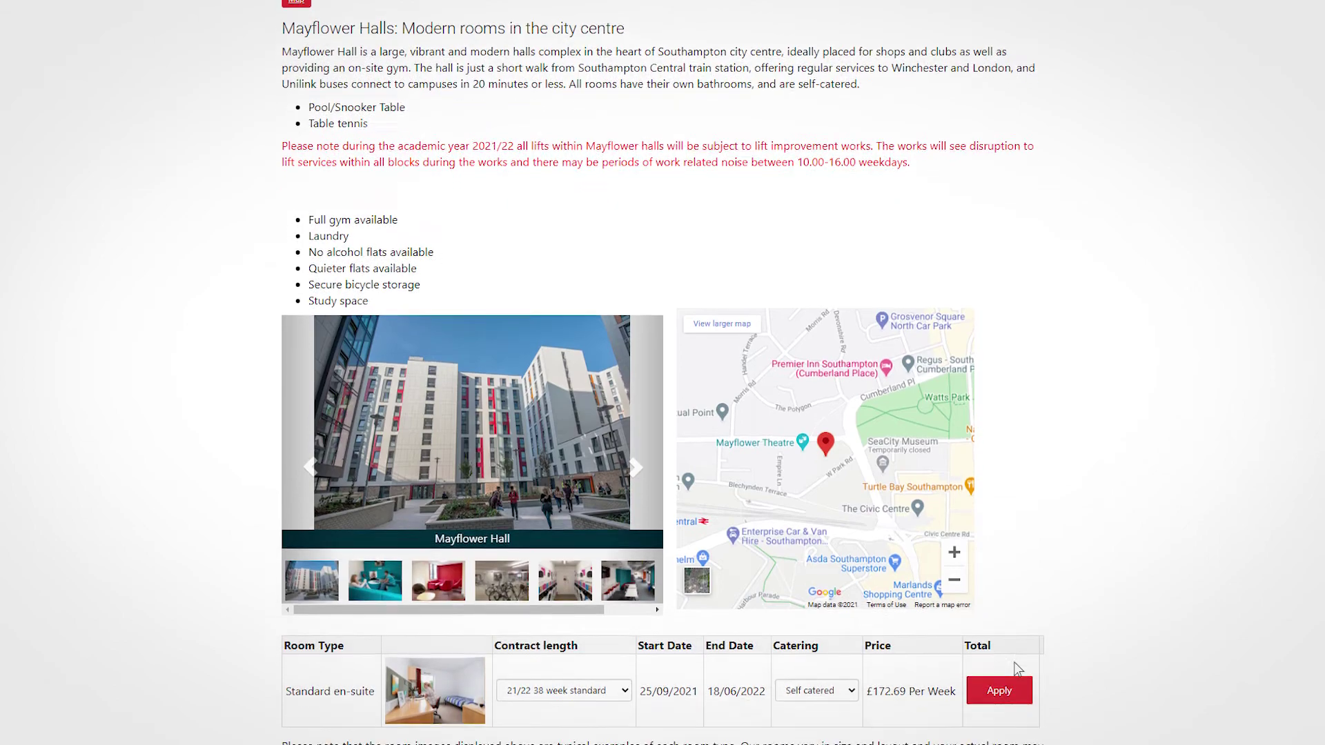
click(1021, 654)
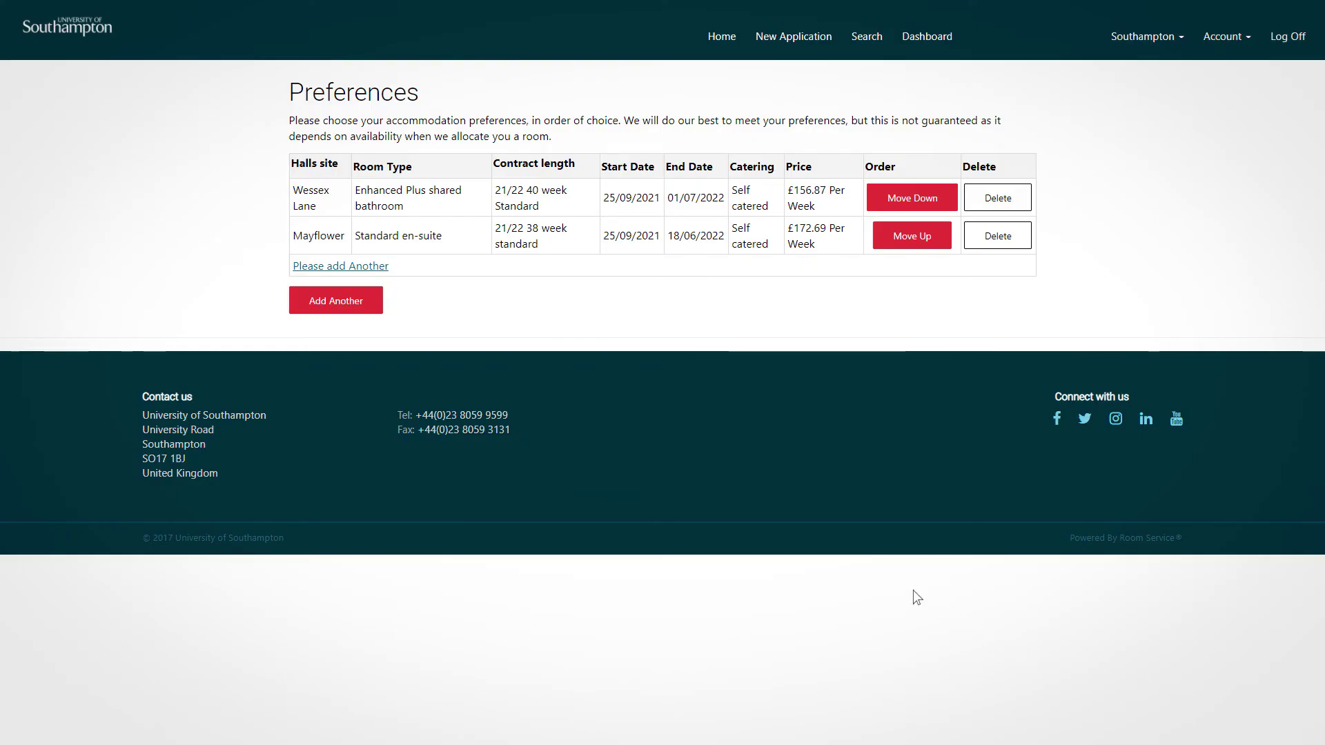
Add Glen Eyre's Enhanced Plus with wash basin room as the third preference, then continue to Further Details
click(373, 299)
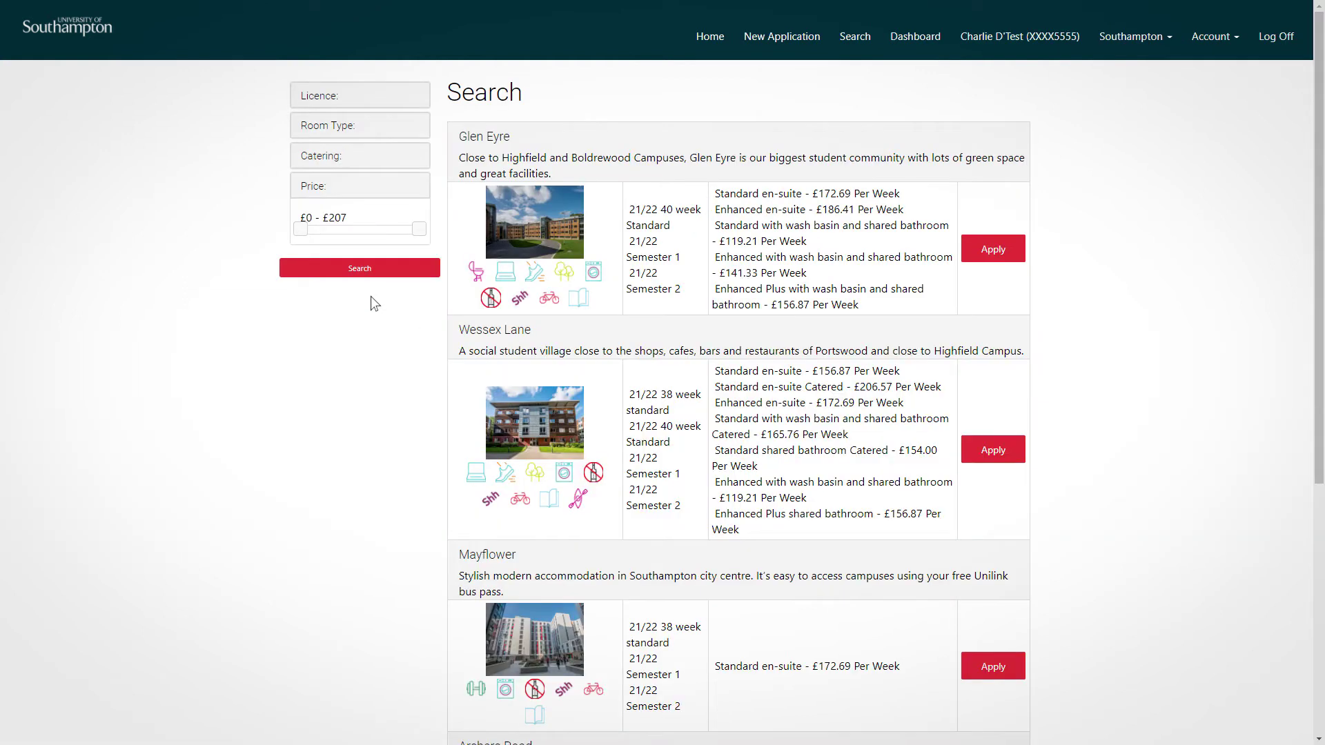
click(967, 248)
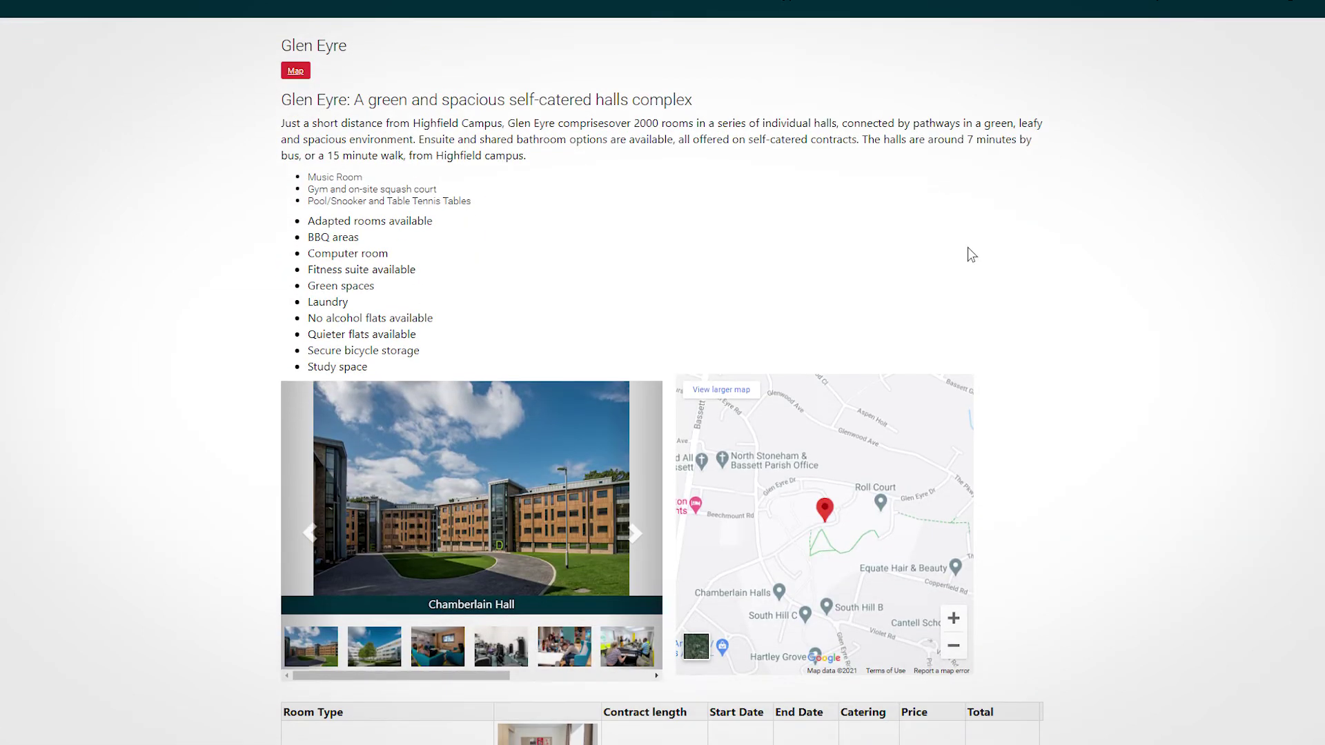
scroll(968, 247, down, 4)
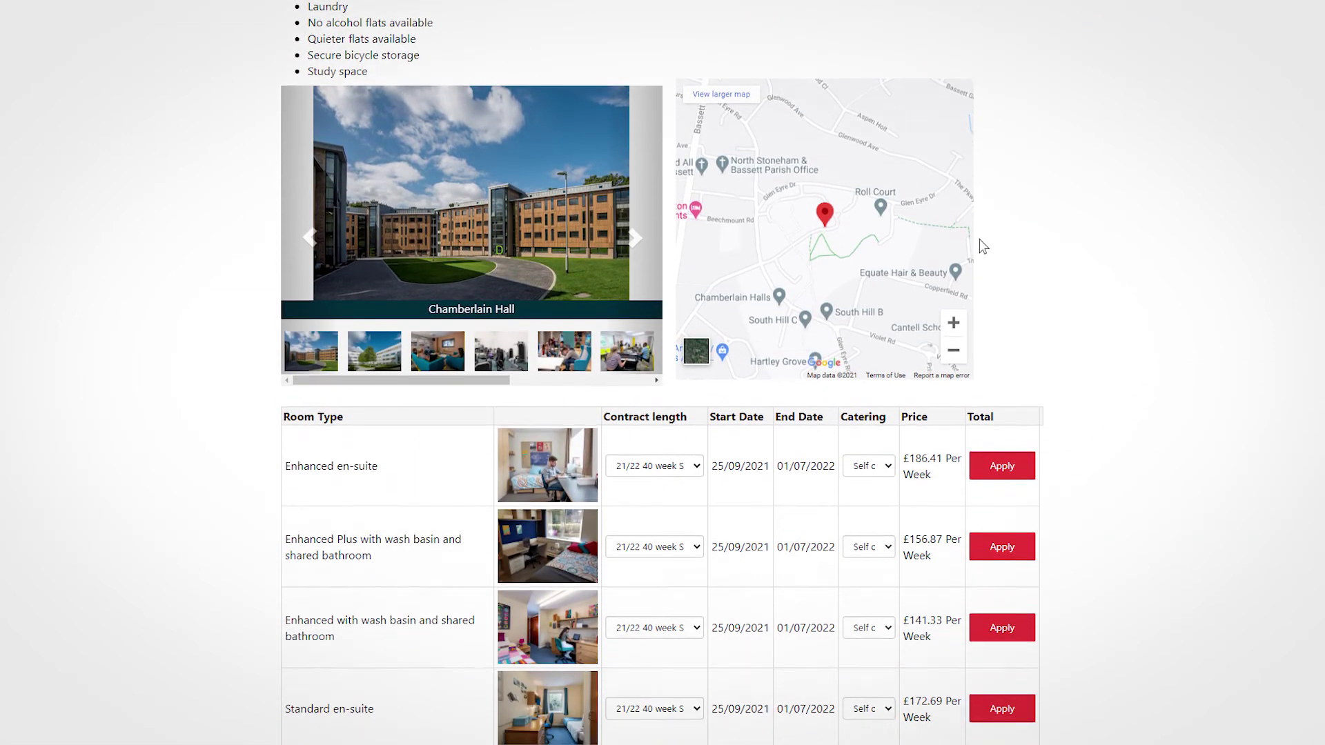
scroll(992, 239, down, 4)
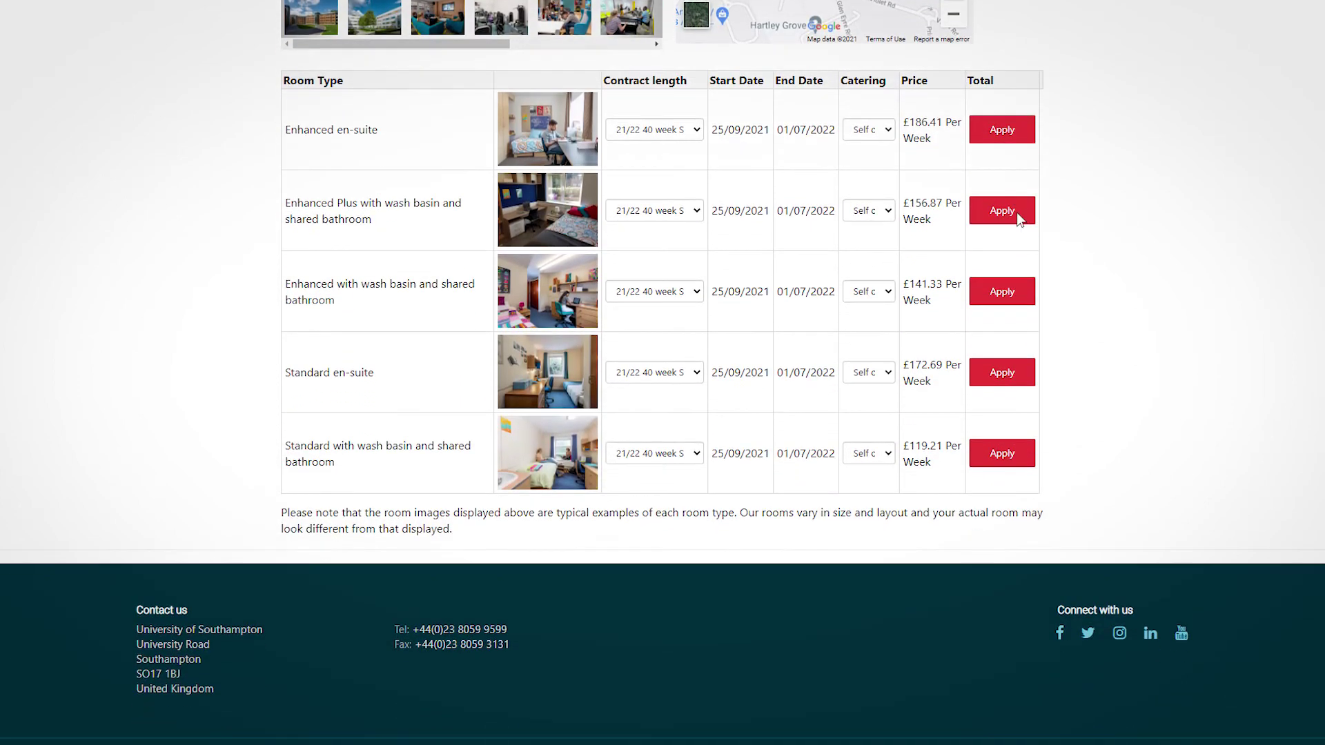
click(1022, 210)
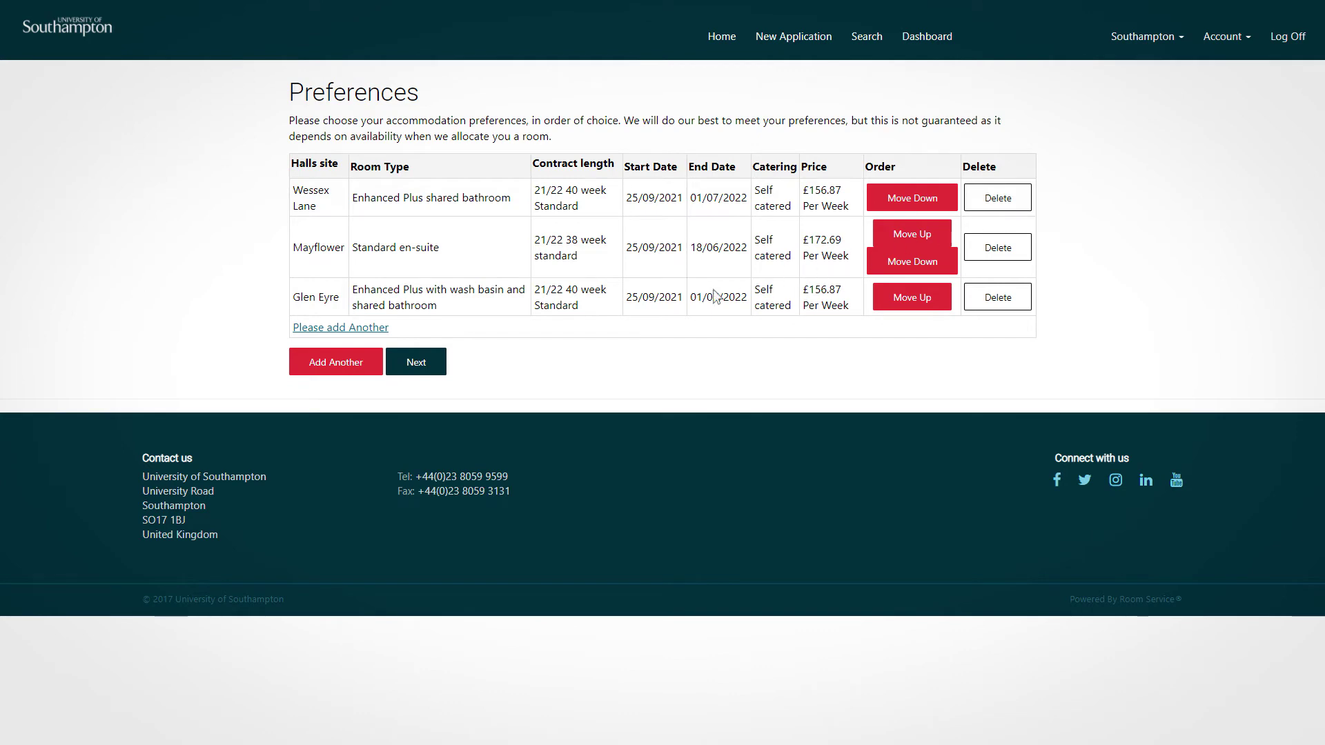
click(433, 363)
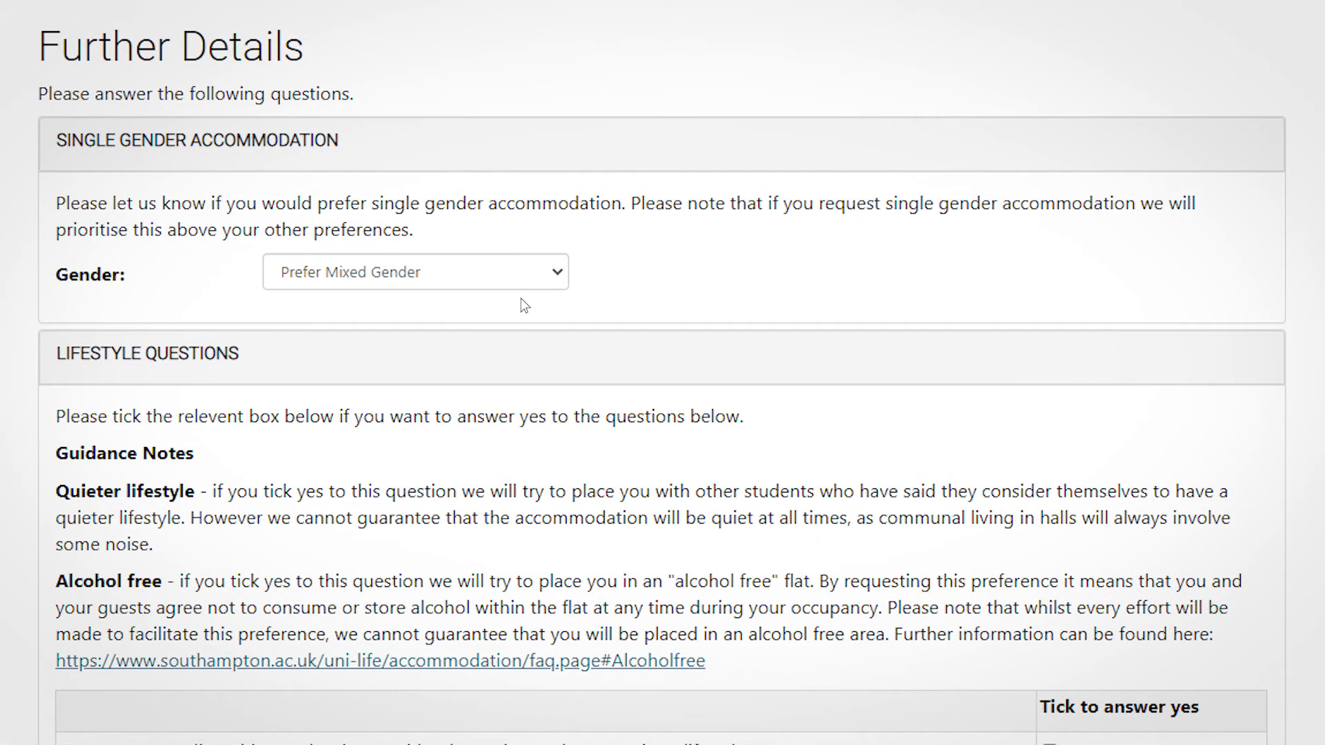
Keep Prefer Mixed Gender, leave the lifestyle checkboxes and Notes empty, and go to Application Details
click(560, 269)
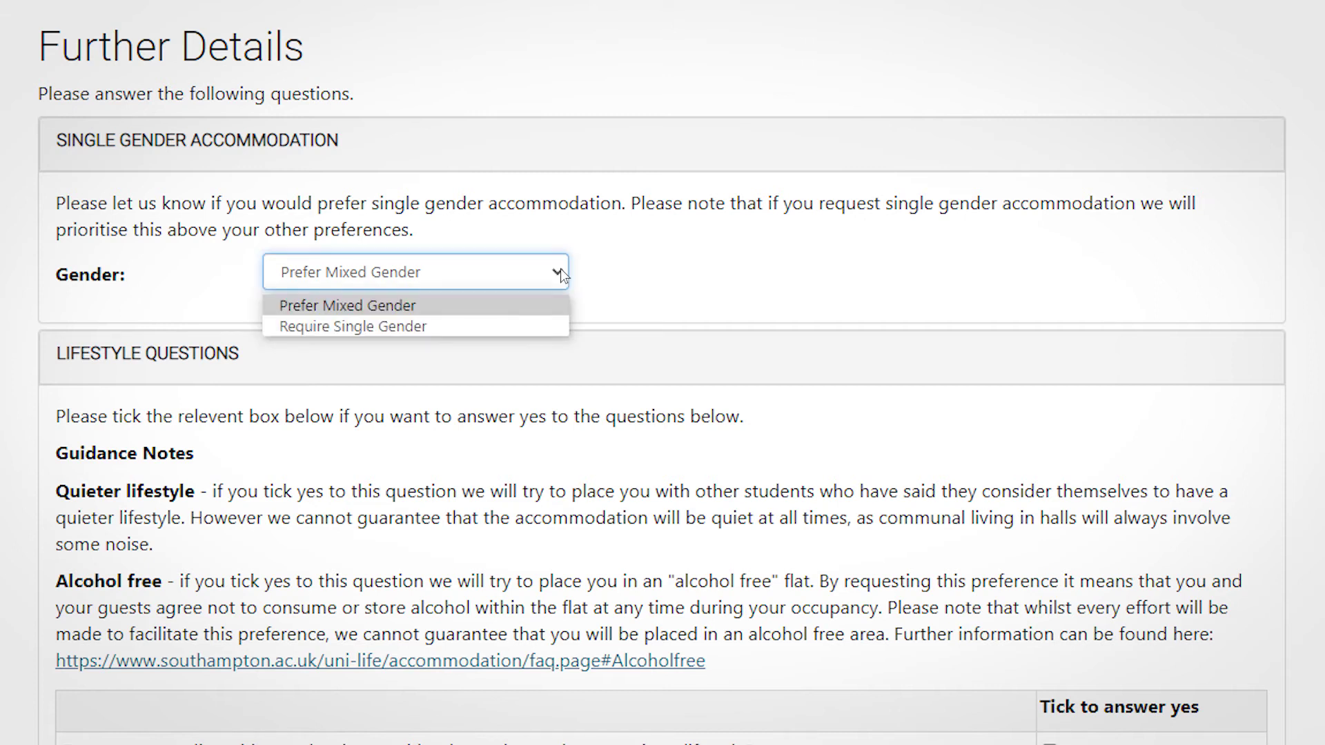
click(560, 273)
scroll(560, 273, down, 3)
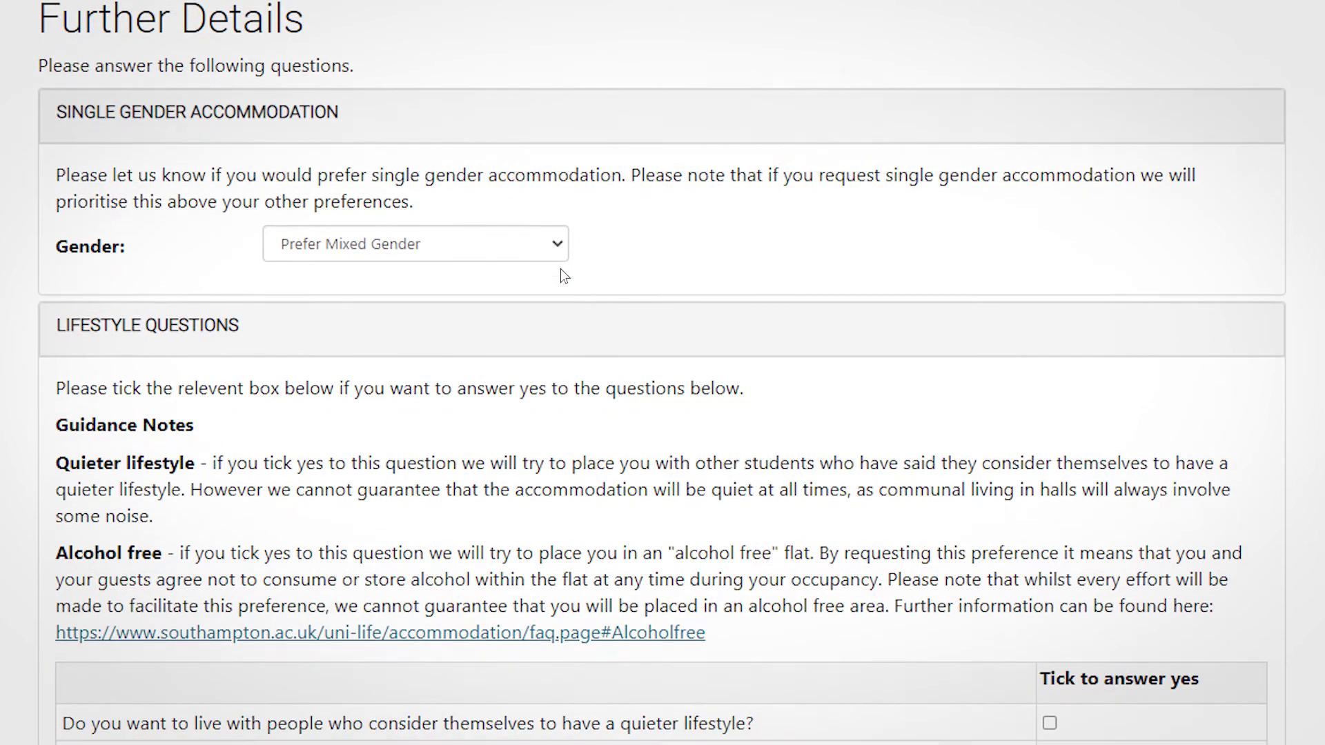
scroll(561, 275, down, 3)
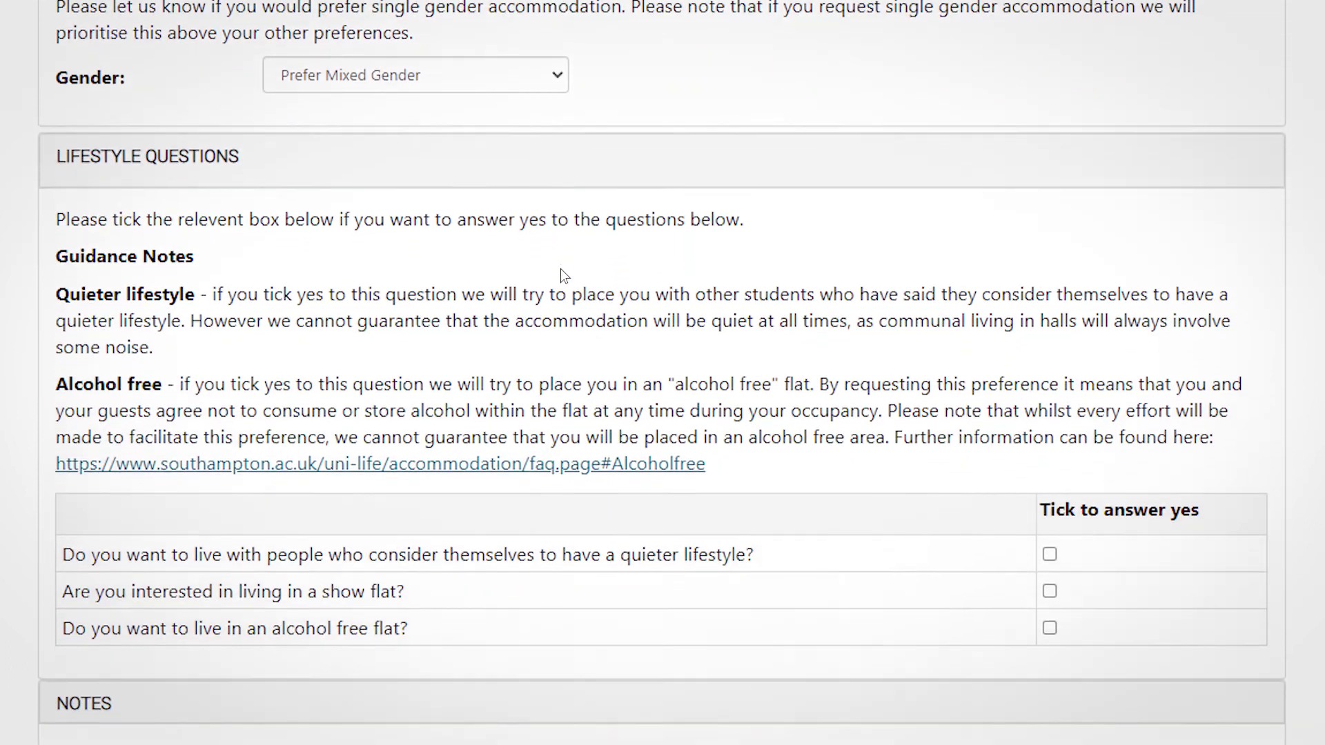
scroll(560, 274, down, 1)
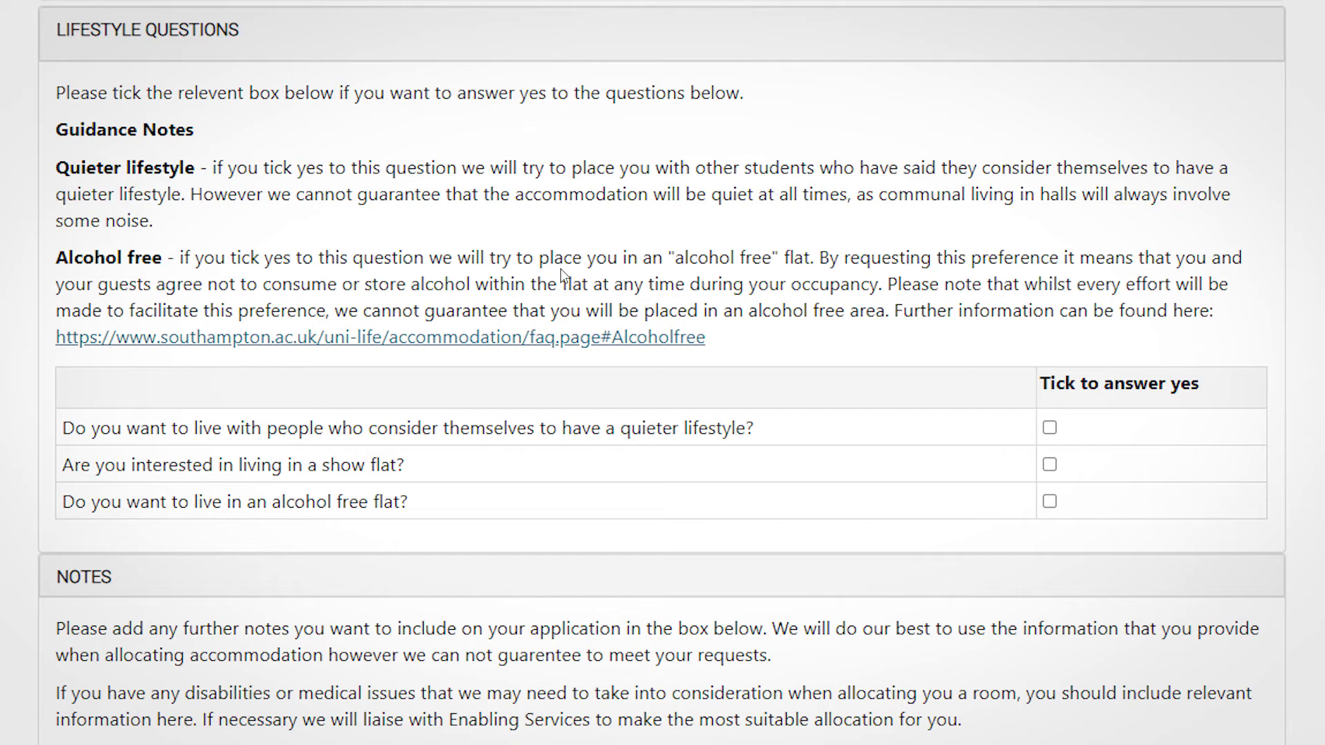
scroll(560, 271, down, 2)
scroll(561, 275, down, 3)
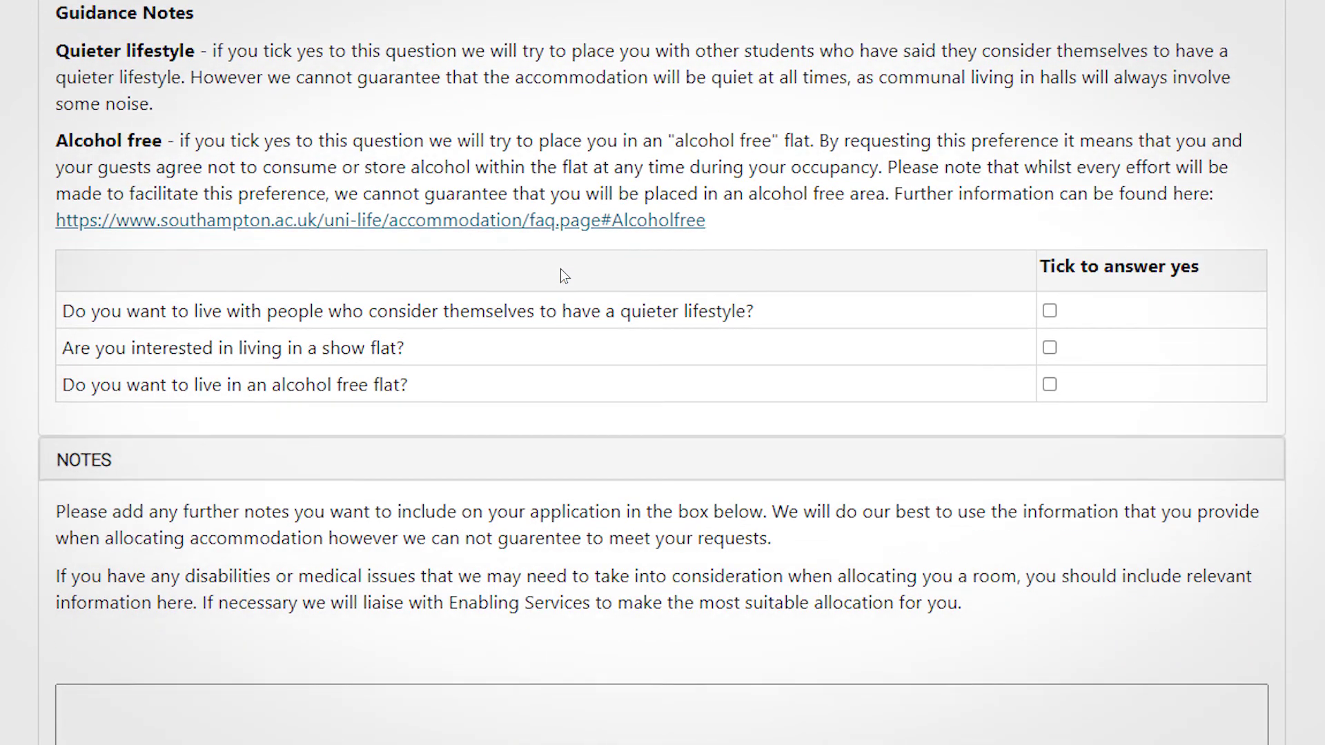
scroll(561, 275, down, 2)
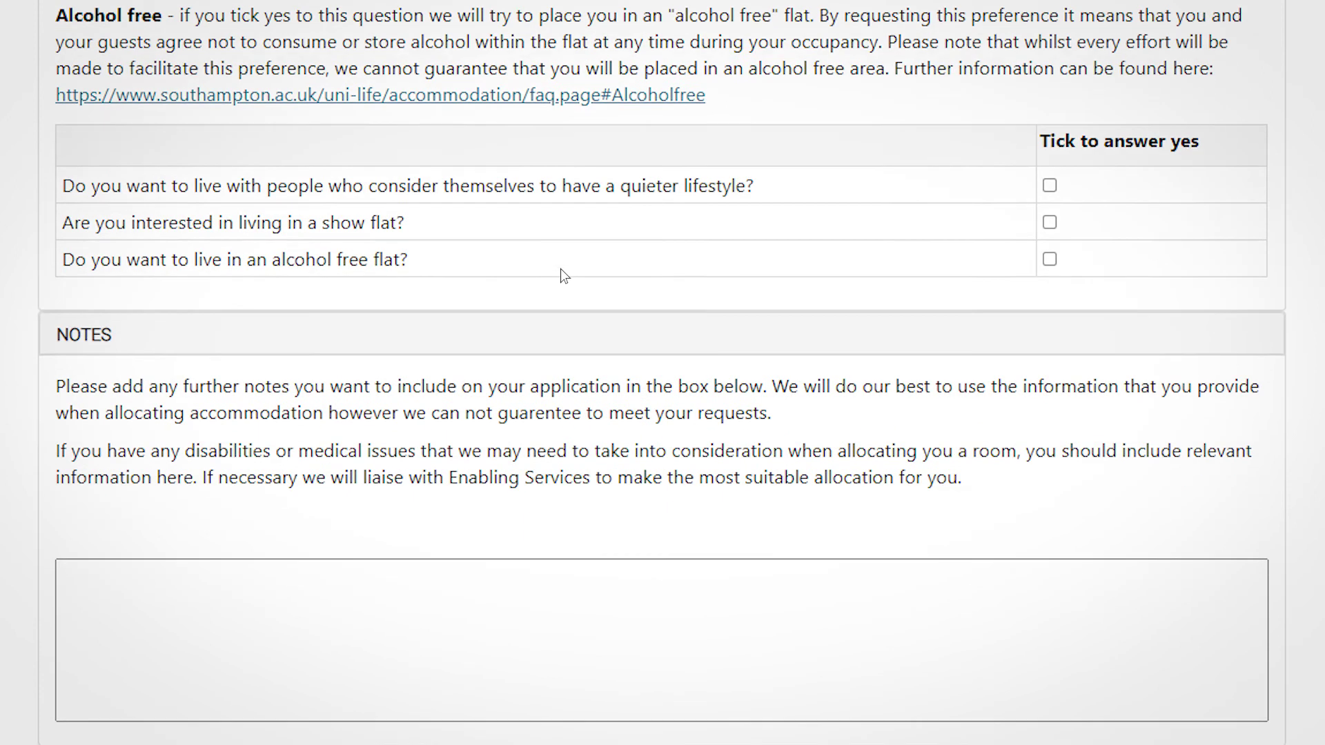
scroll(562, 276, down, 1)
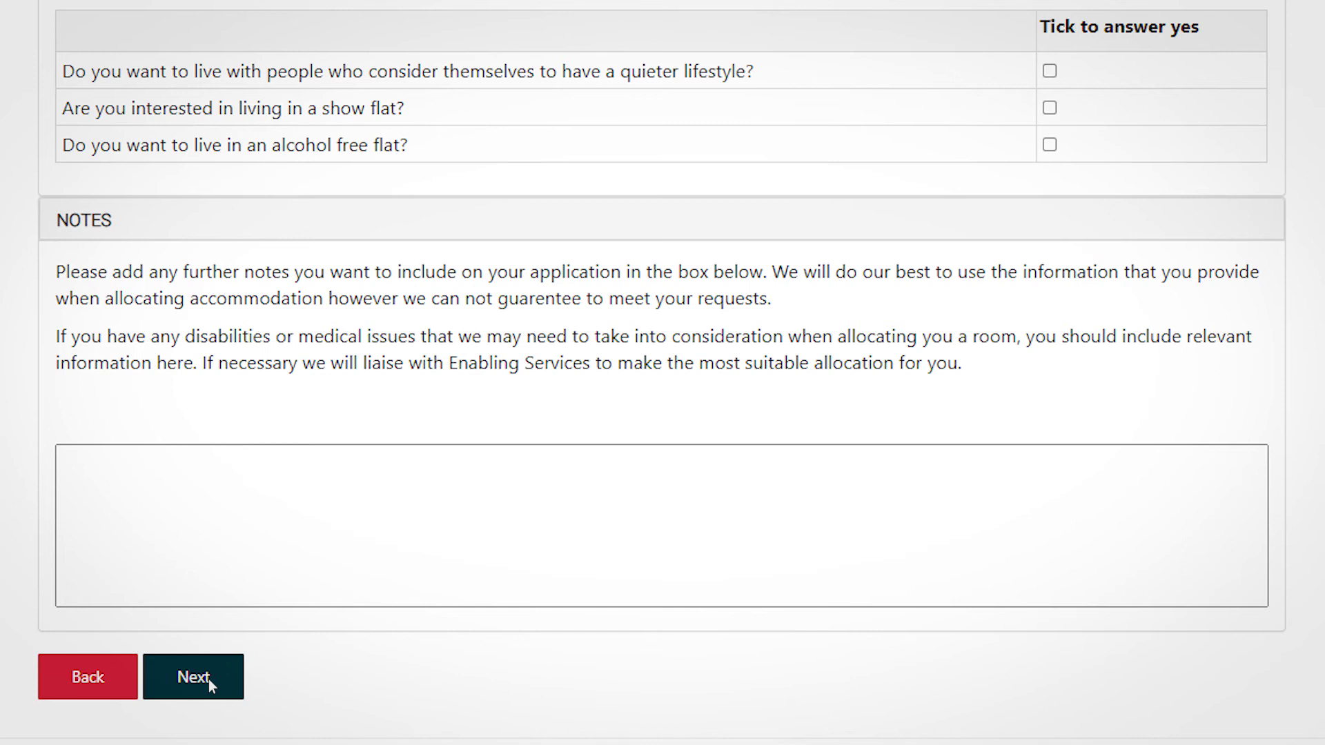
click(208, 679)
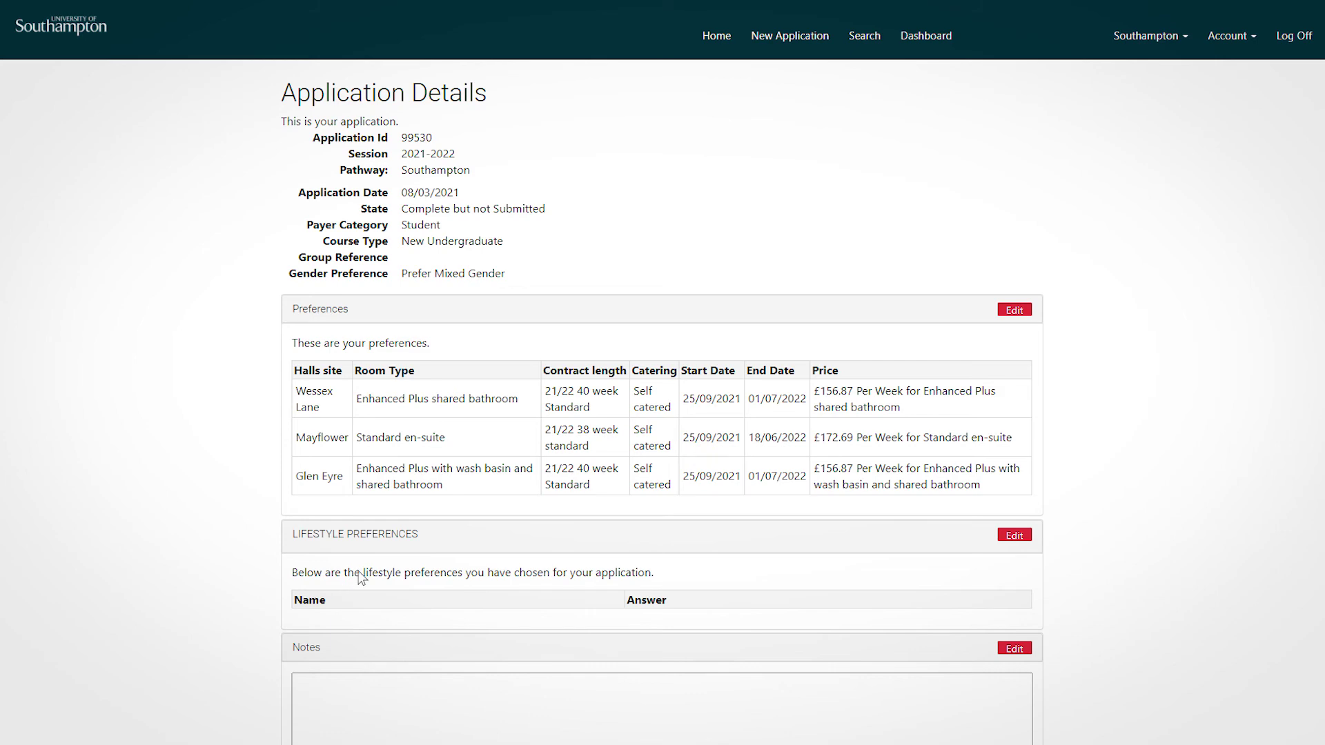
Submit the completed application from the bottom of the Application Details page
scroll(361, 576, down, 2)
scroll(408, 534, down, 3)
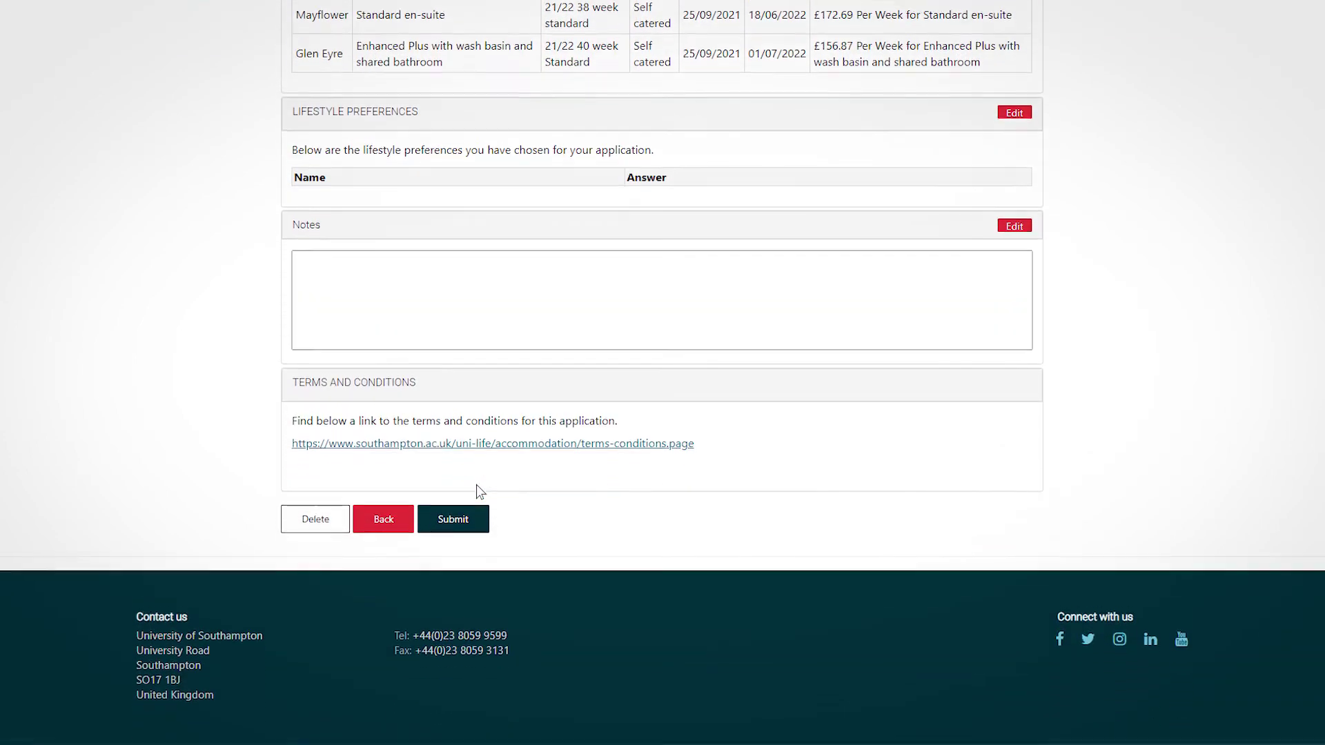
click(476, 486)
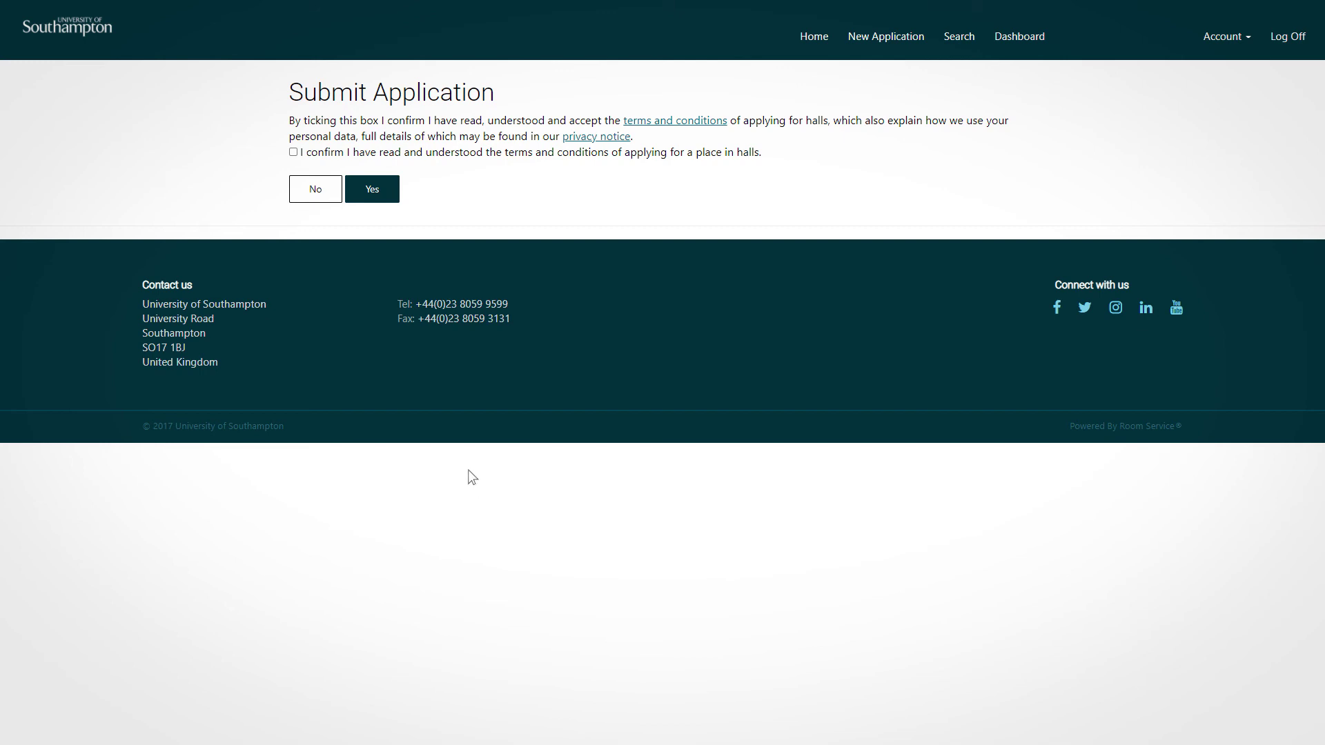
Accept the halls terms, confirm submission with Yes, and view the 2021-2022 application on the Dashboard
click(294, 152)
click(379, 191)
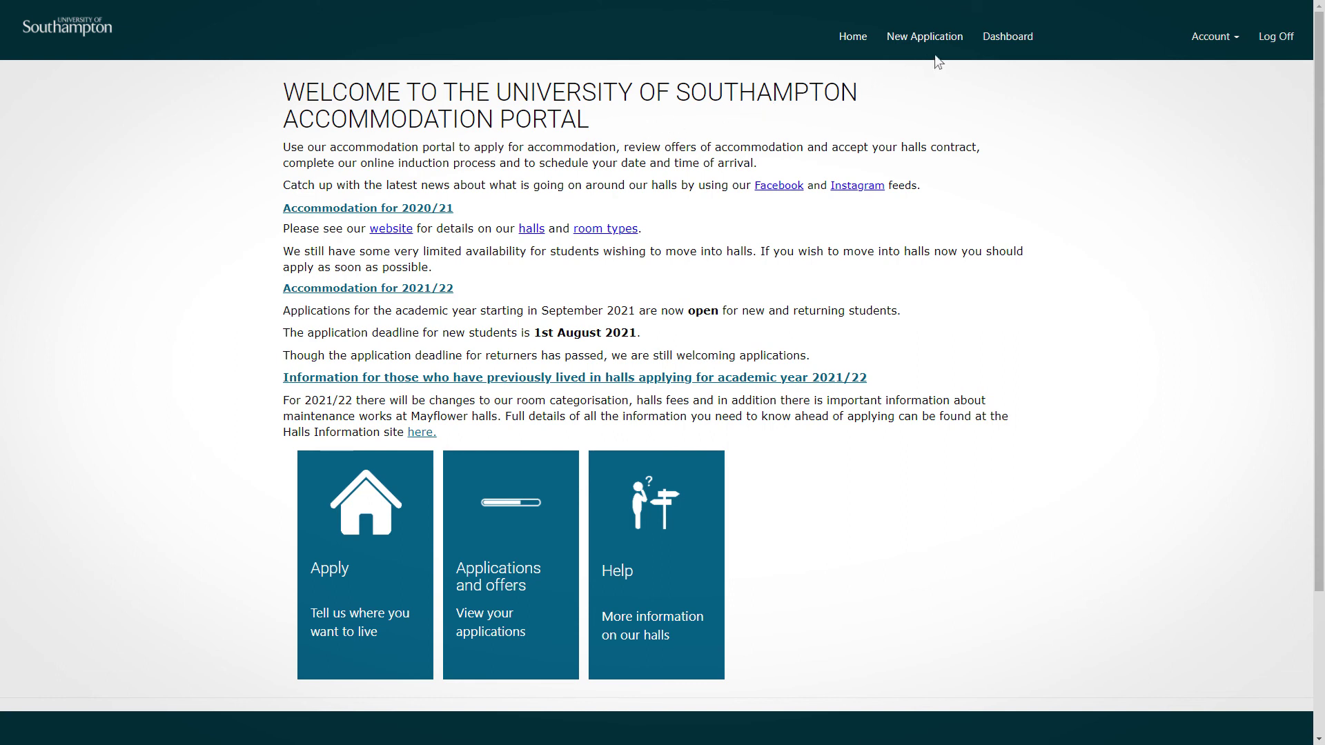
click(1013, 38)
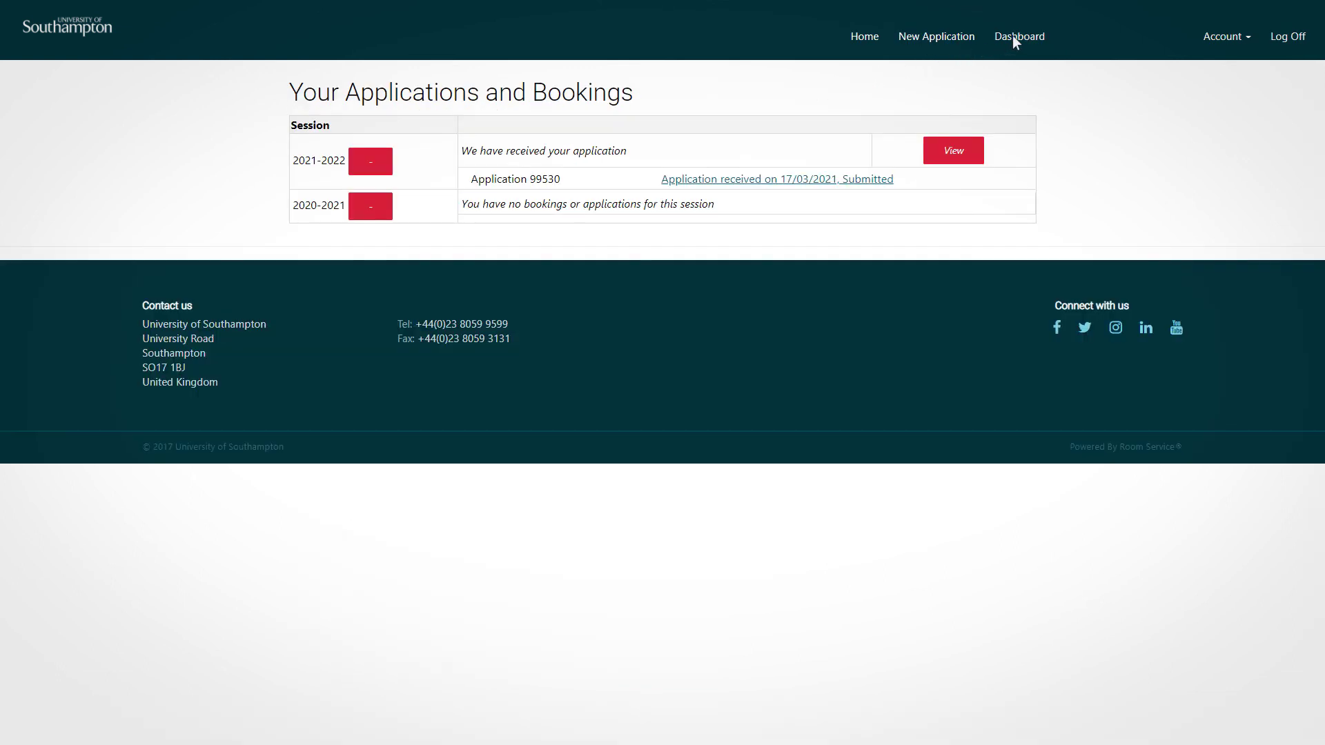